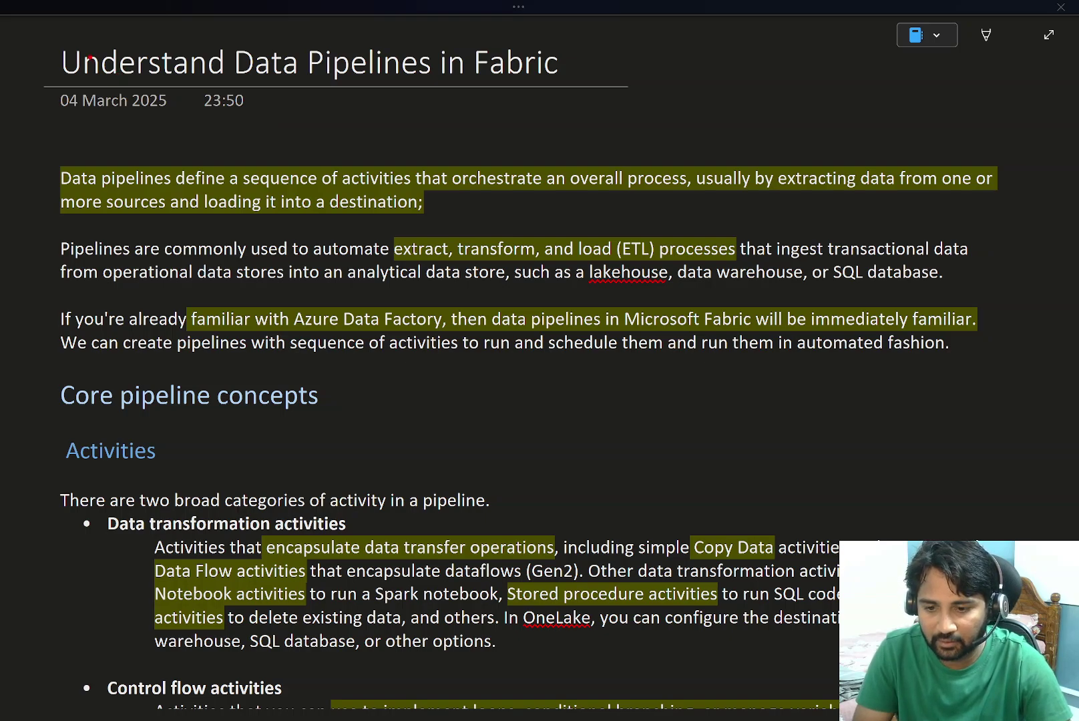
Step: Mark up the Azure Data Factory intro text with red circles, arrows and underlines, then clear them
{"action": "mouse_move", "coordinate": [81, 24]}
{"action": "left_mouse_down"}
{"action": "mouse_move", "coordinate": [51, 107]}
{"action": "mouse_move", "coordinate": [253, 138]}
{"action": "mouse_move", "coordinate": [478, 148]}
{"action": "mouse_move", "coordinate": [634, 97]}
{"action": "mouse_move", "coordinate": [615, 45]}
{"action": "mouse_move", "coordinate": [459, 32]}
{"action": "mouse_move", "coordinate": [96, 29]}
{"action": "left_mouse_up"}
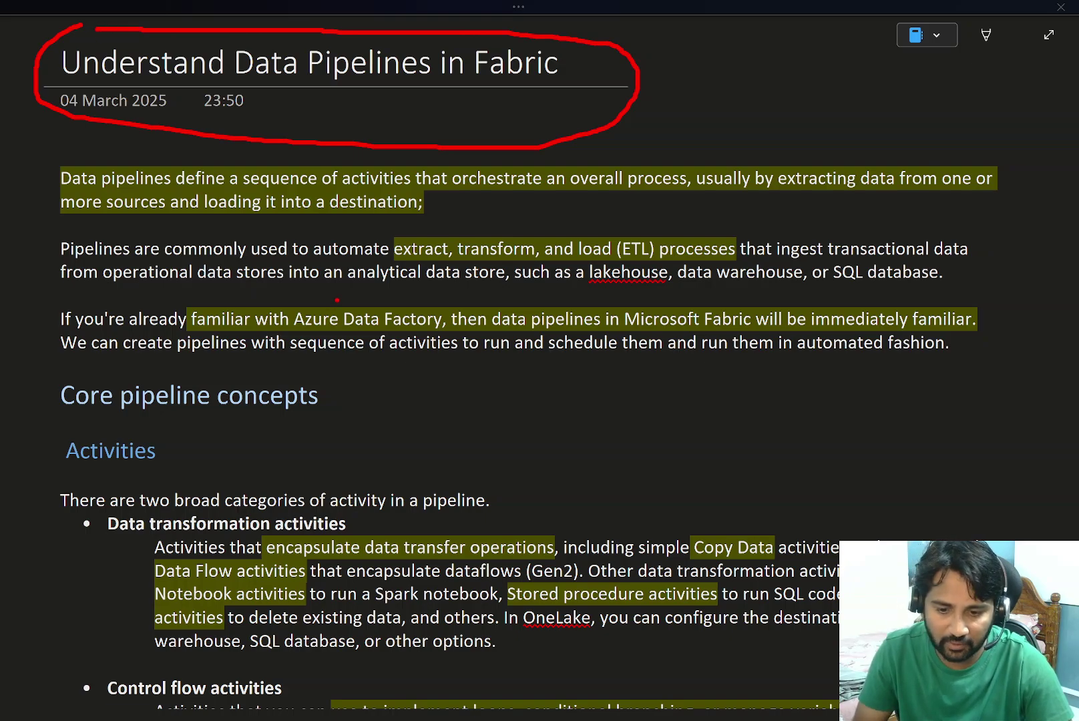
{"action": "left_click_drag", "start_coordinate": [339, 301], "coordinate": [378, 245]}
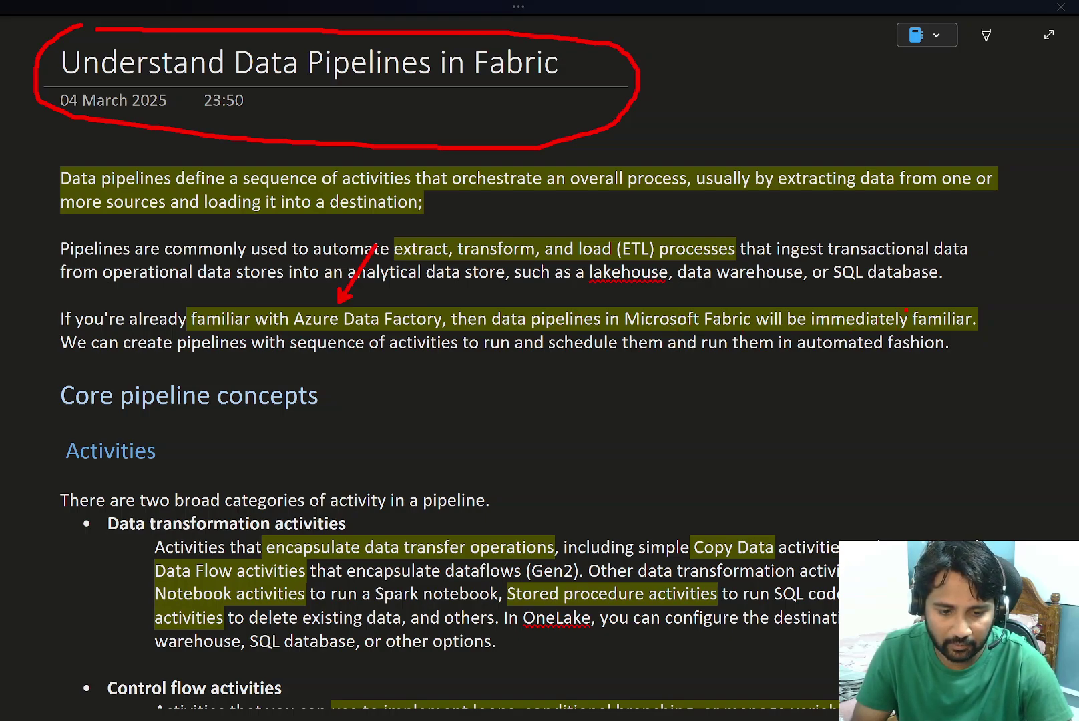
{"action": "left_click_drag", "start_coordinate": [907, 309], "coordinate": [963, 266]}
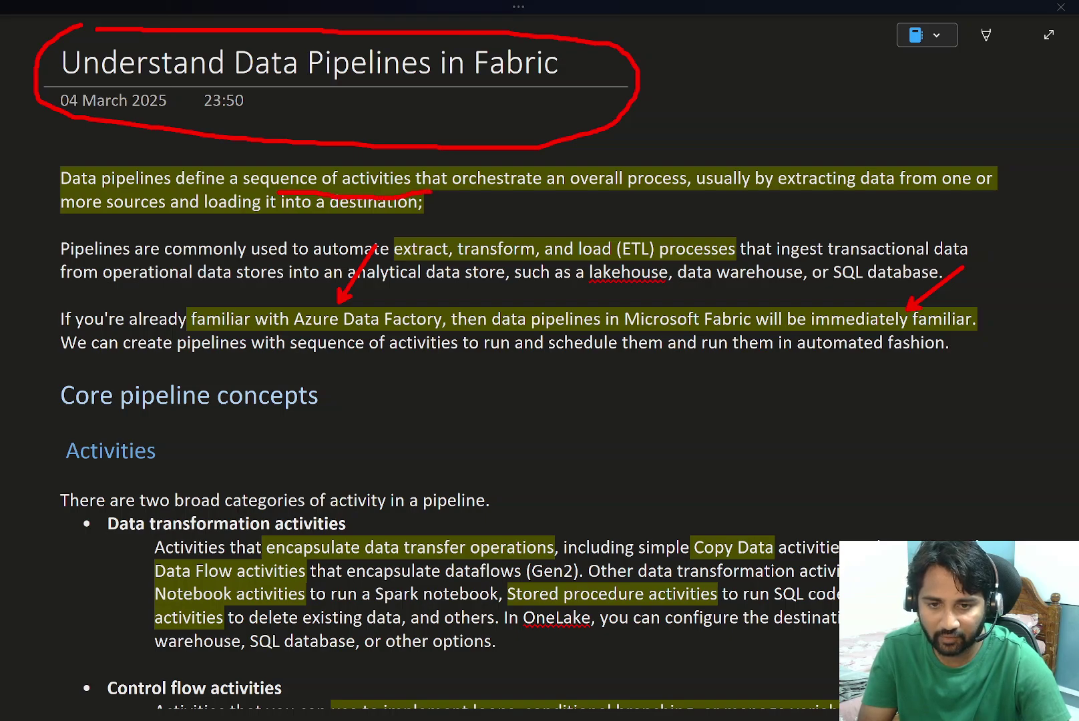
{"action": "left_click_drag", "start_coordinate": [492, 190], "coordinate": [632, 191]}
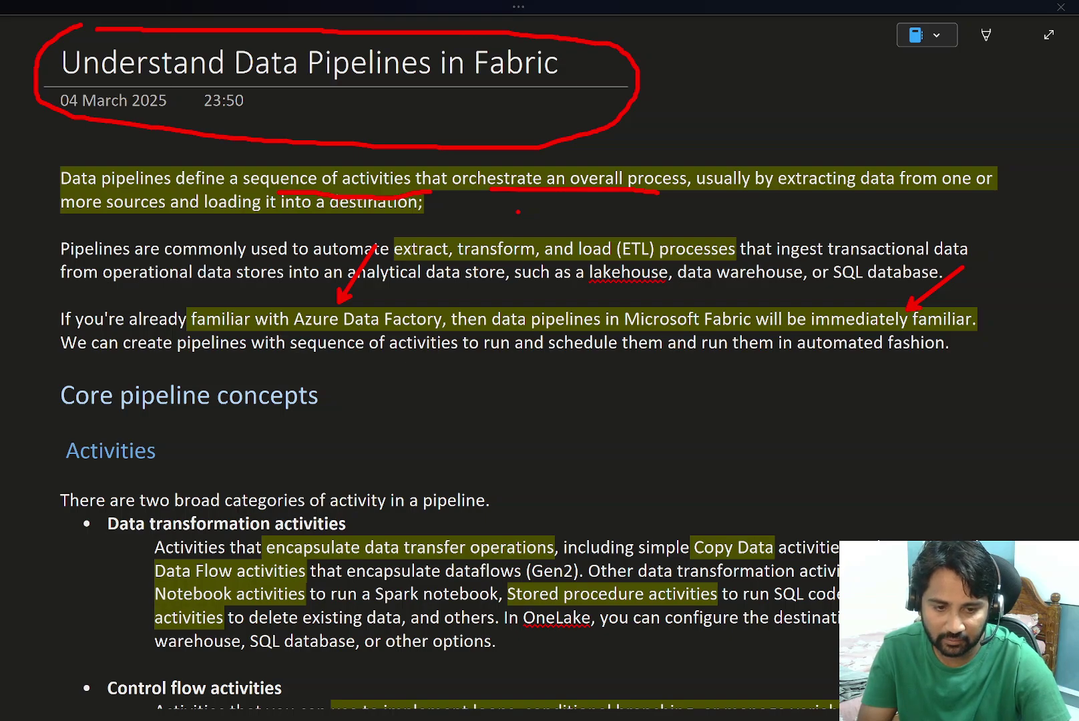
{"action": "left_click_drag", "start_coordinate": [775, 198], "coordinate": [928, 198]}
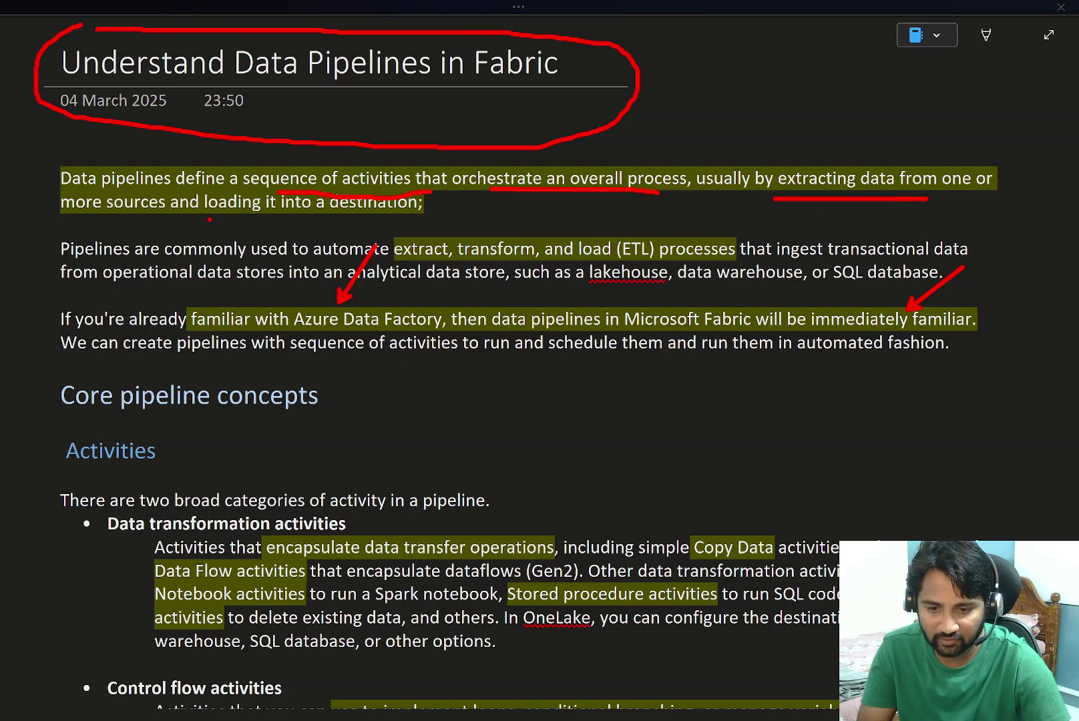
{"action": "left_click_drag", "start_coordinate": [180, 219], "coordinate": [423, 218]}
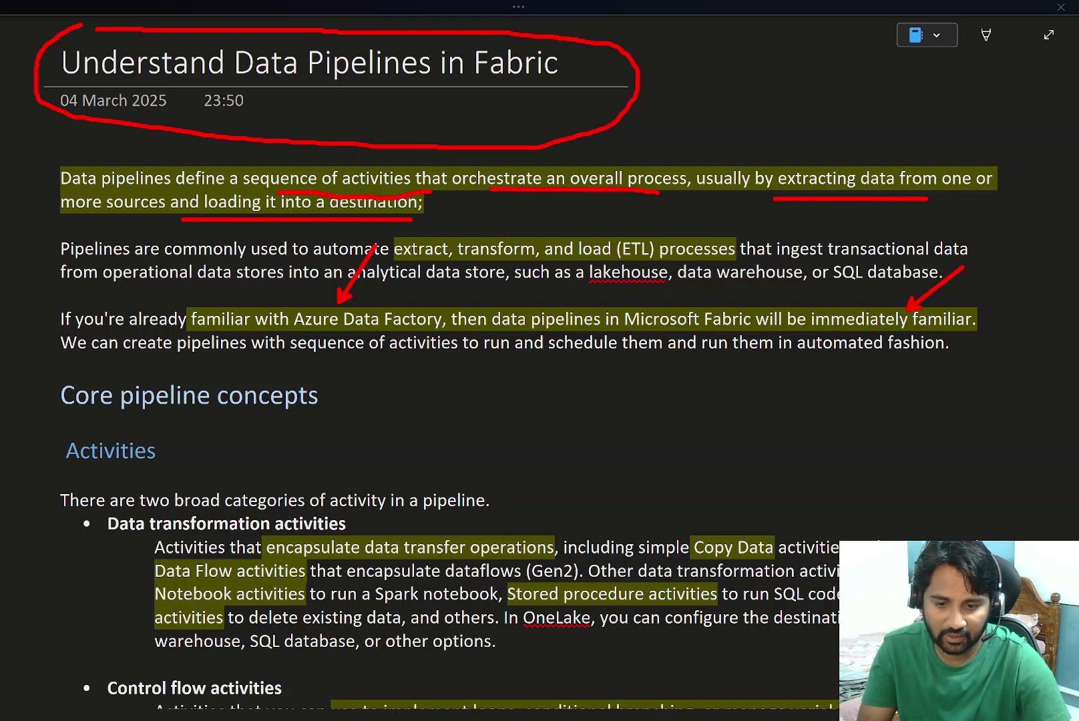
{"action": "mouse_move", "coordinate": [458, 234]}
{"action": "left_mouse_down"}
{"action": "mouse_move", "coordinate": [471, 216]}
{"action": "mouse_move", "coordinate": [546, 212]}
{"action": "left_mouse_up"}
{"action": "left_click_drag", "start_coordinate": [612, 229], "coordinate": [632, 207]}
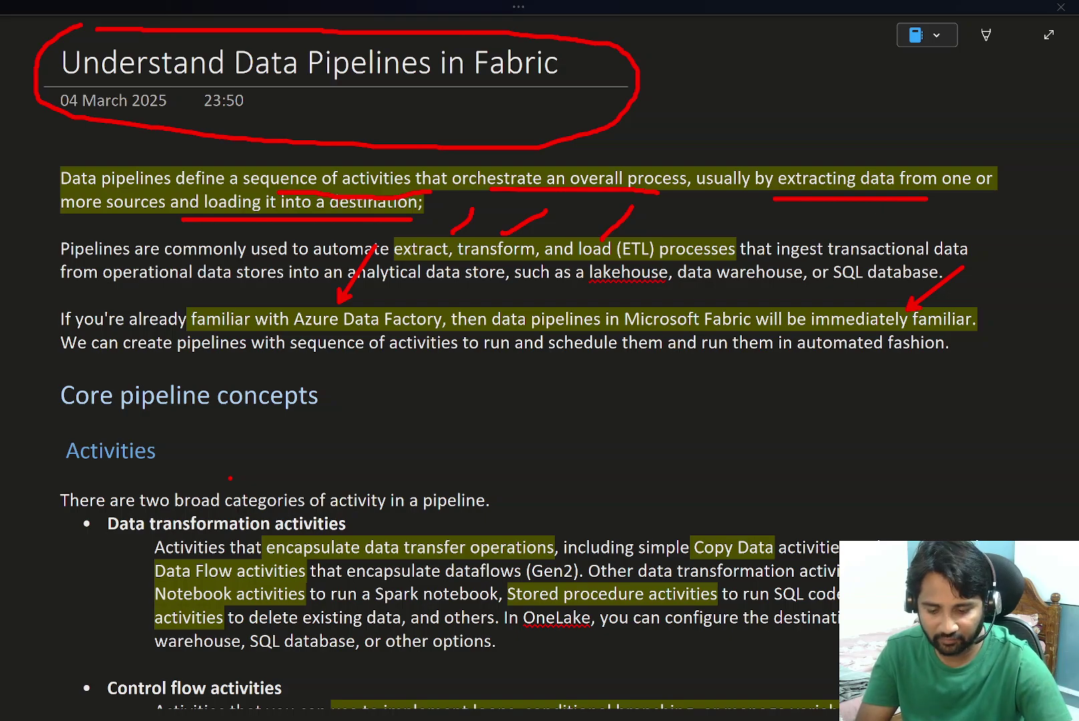
{"action": "key", "text": "Escape"}
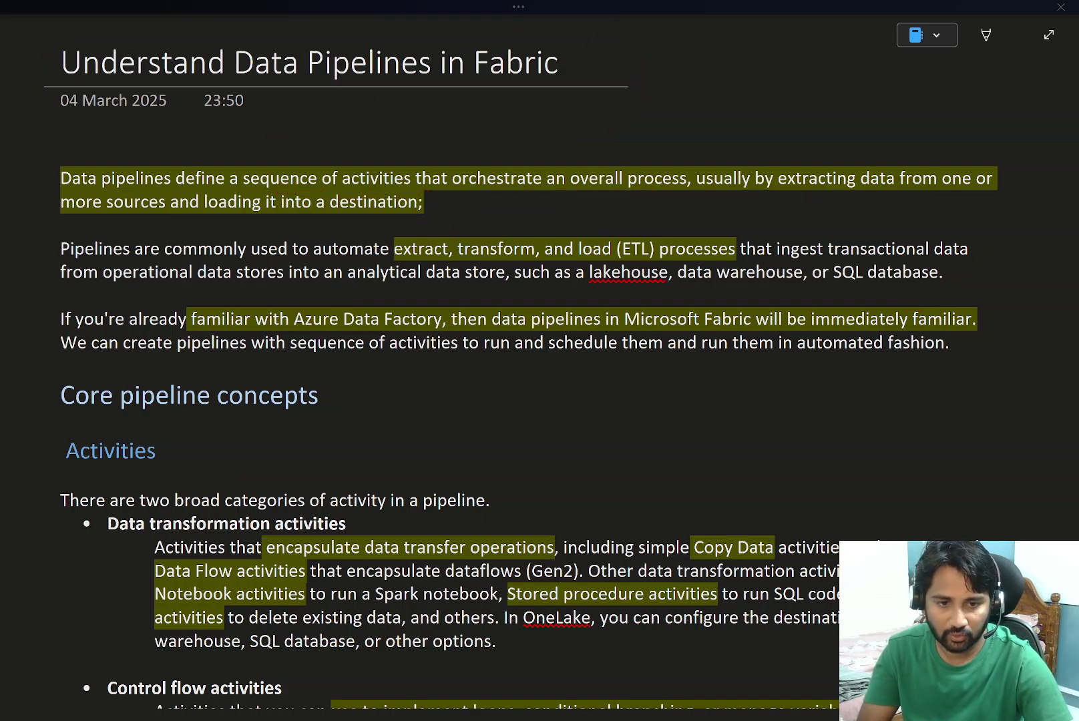
Step: In My workspace, start a new Data pipeline item from the New item catalog
{"action": "key", "text": "alt+Tab"}
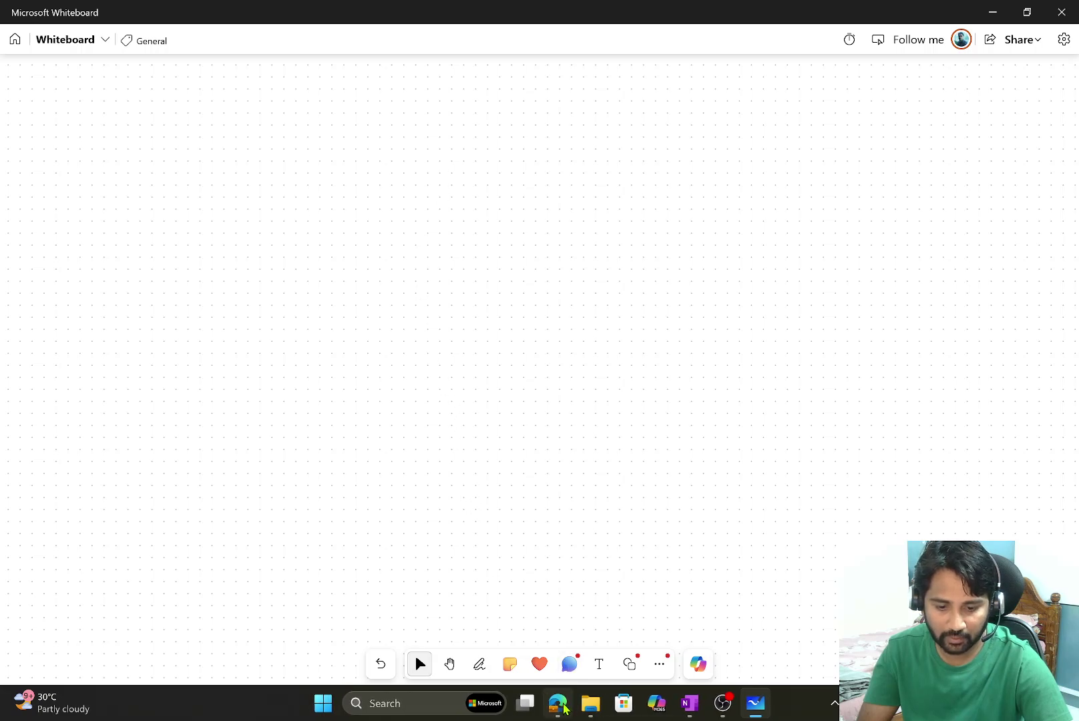
{"action": "left_click", "coordinate": [564, 707]}
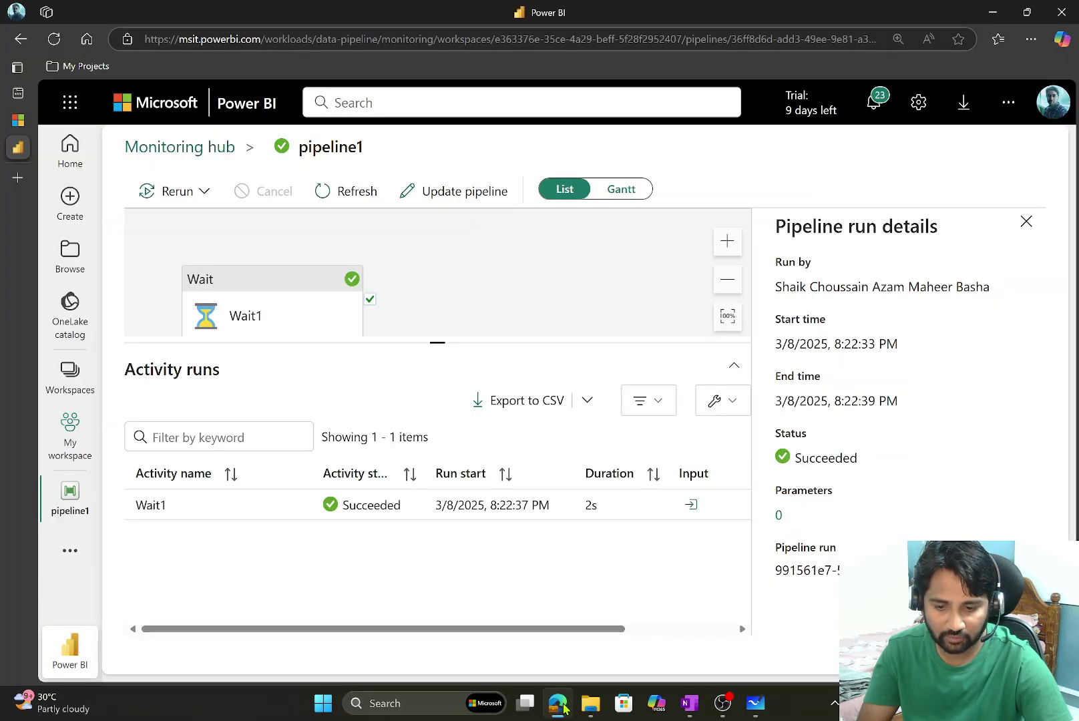
{"action": "left_click", "coordinate": [76, 471]}
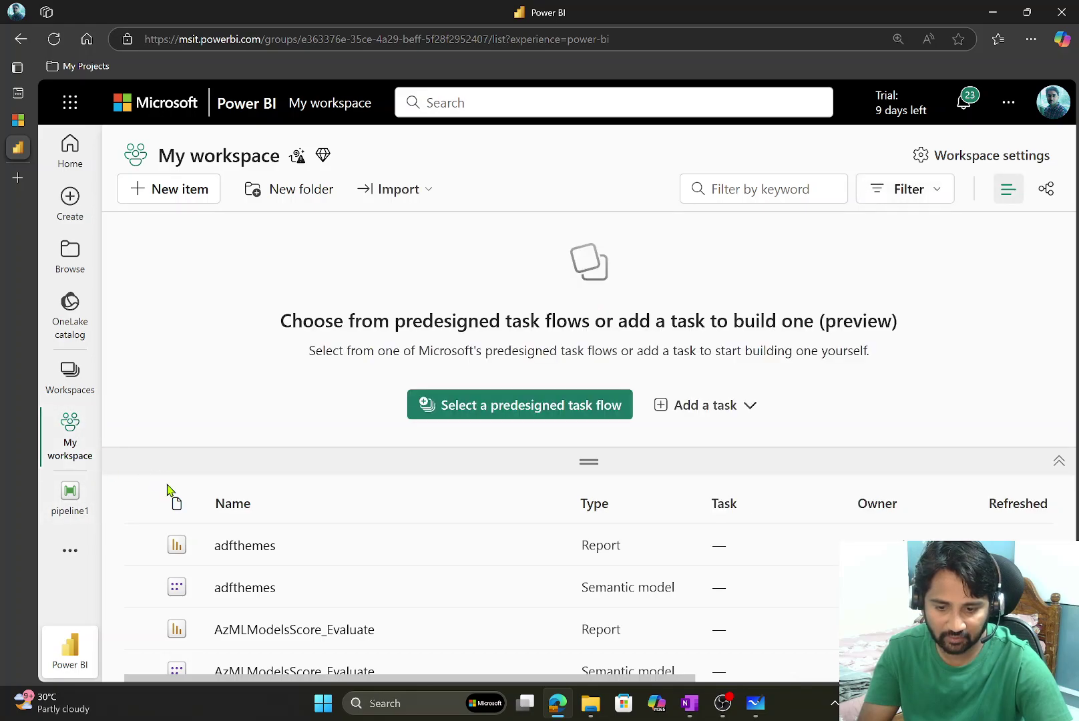
{"action": "left_click", "coordinate": [195, 202]}
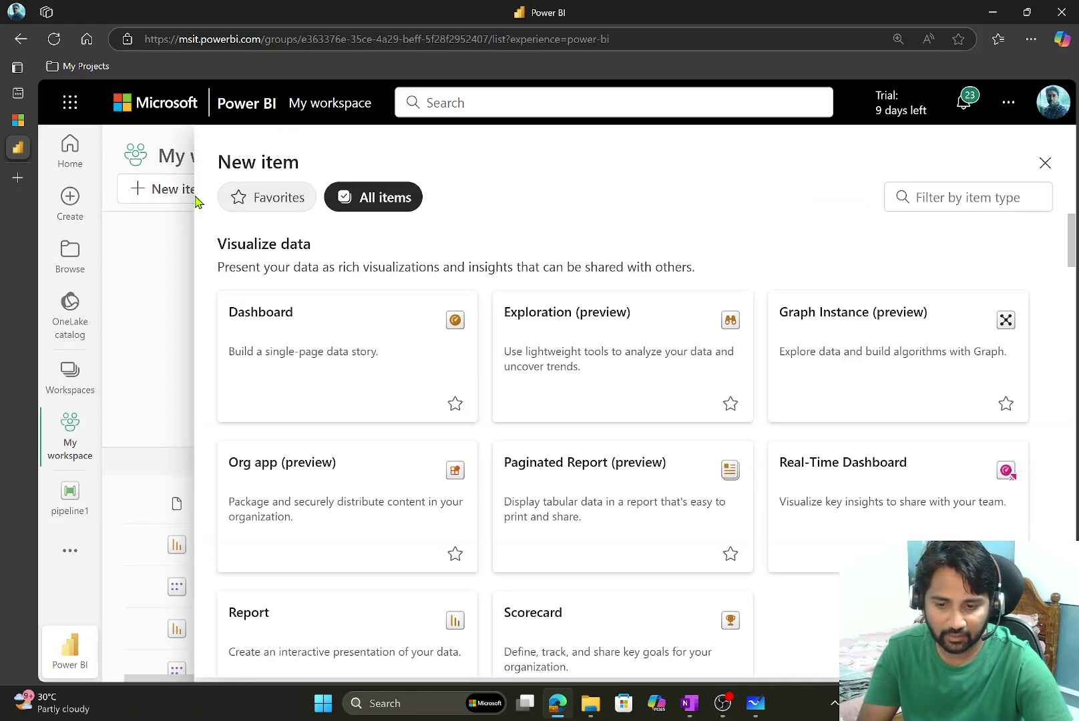
{"action": "left_click", "coordinate": [593, 477]}
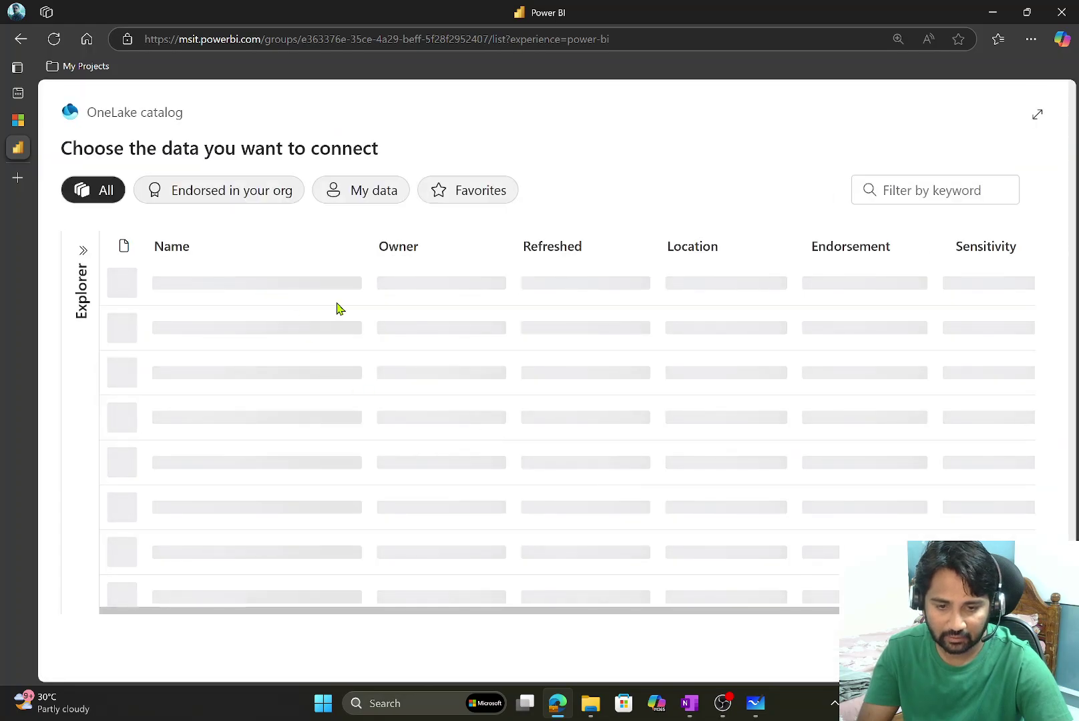
{"action": "key", "text": "Escape"}
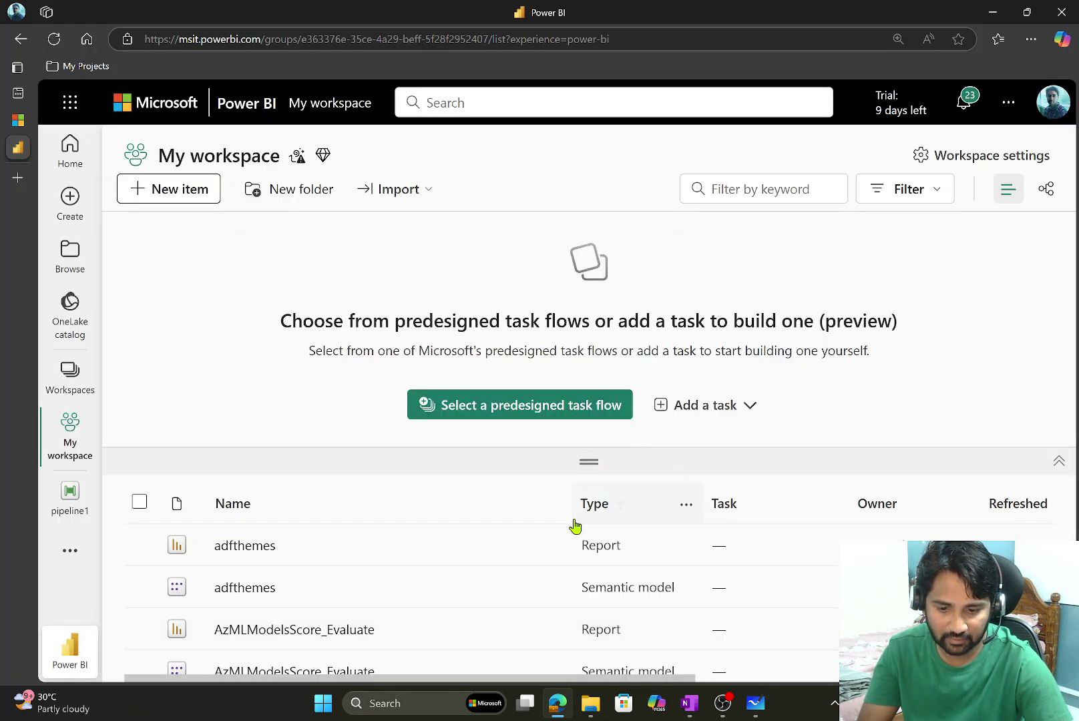
{"action": "left_click", "coordinate": [175, 200]}
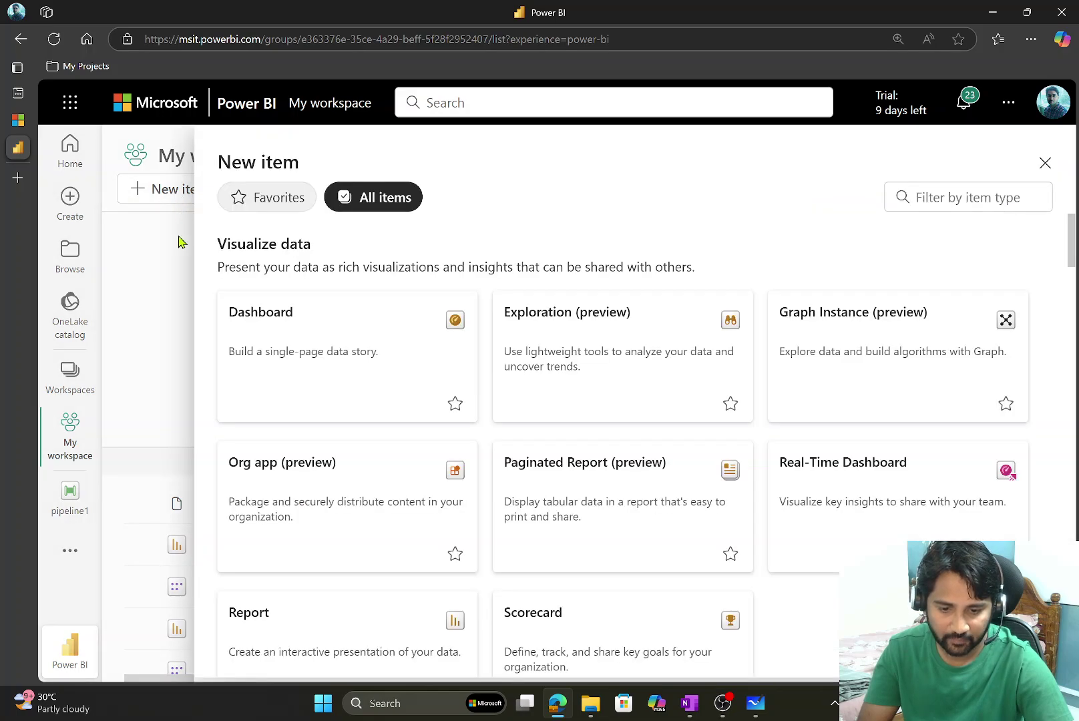
{"action": "scroll", "coordinate": [953, 378], "scroll_direction": "down", "scroll_amount": 5}
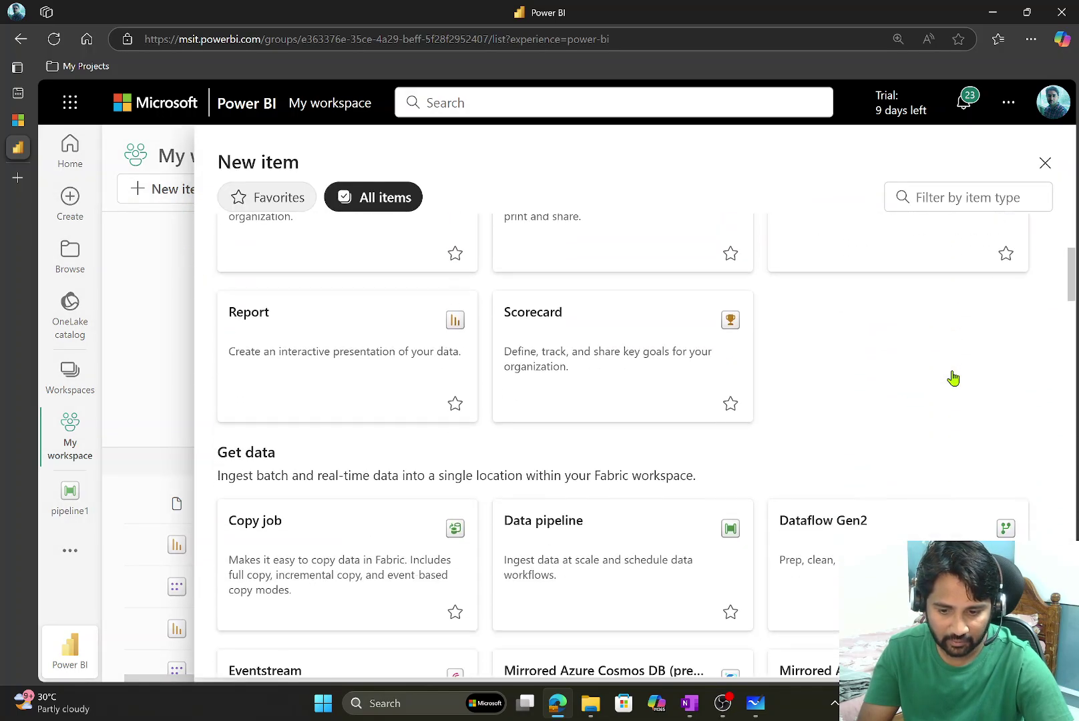
{"action": "left_click", "coordinate": [540, 547]}
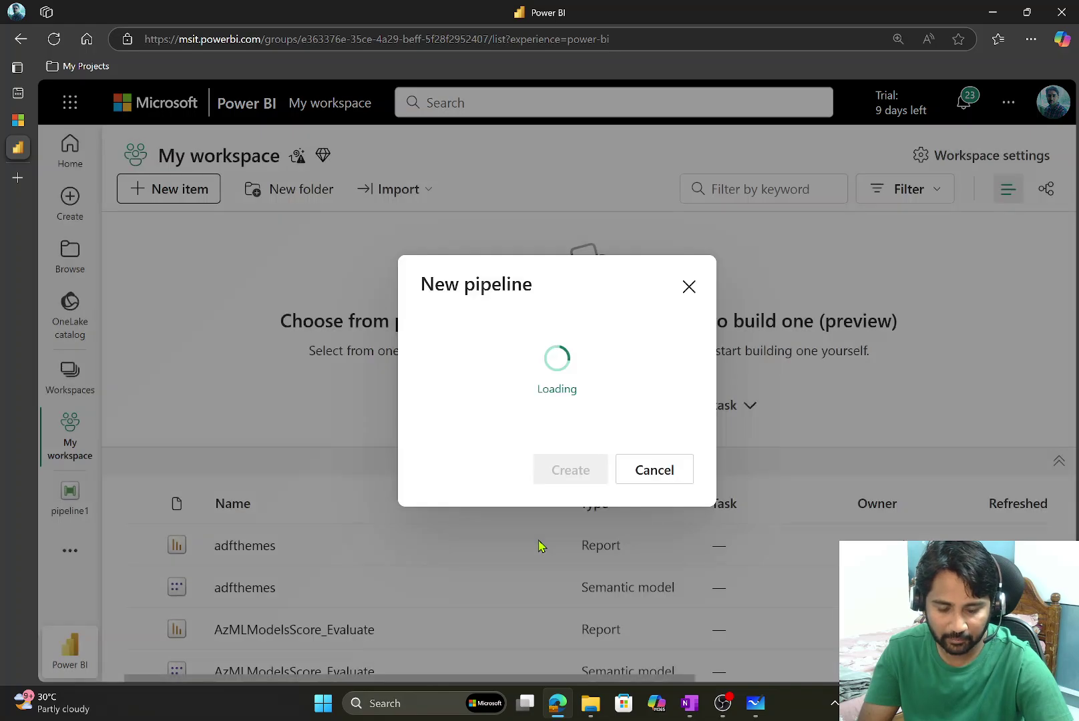
Step: Create the pipeline with the default name pipeline2
{"action": "left_click", "coordinate": [576, 468]}
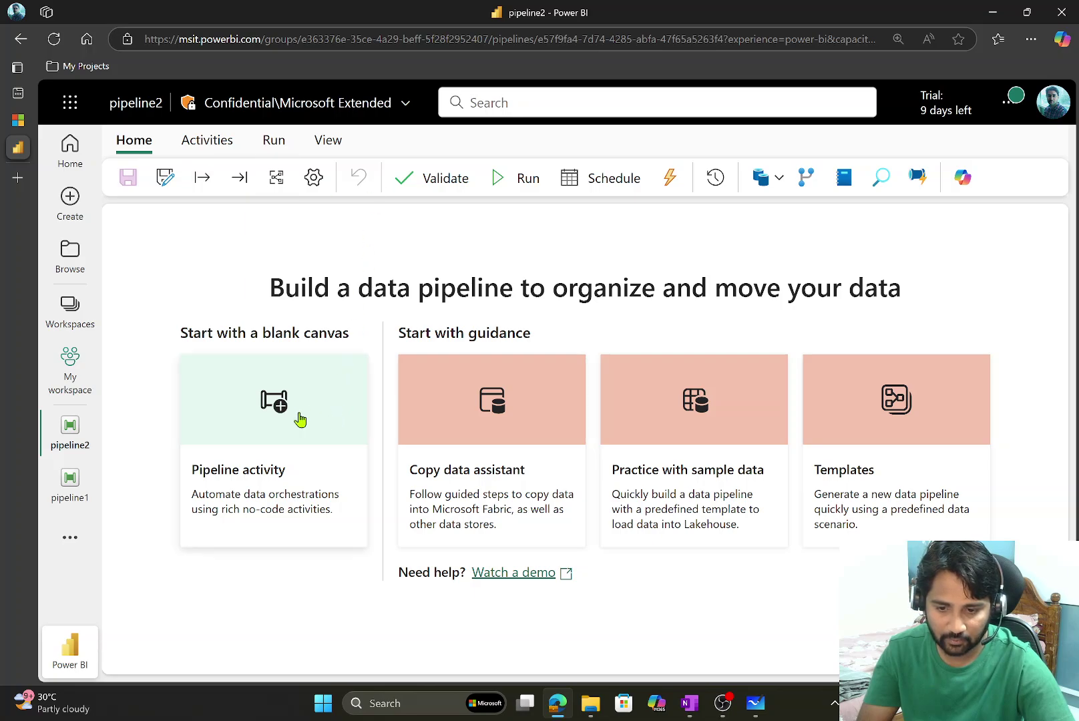
{"action": "left_click_drag", "start_coordinate": [201, 332], "coordinate": [319, 333]}
Step: Add a Copy data activity (Copy data1) and position it on the pipeline2 canvas
{"action": "left_click", "coordinate": [263, 393]}
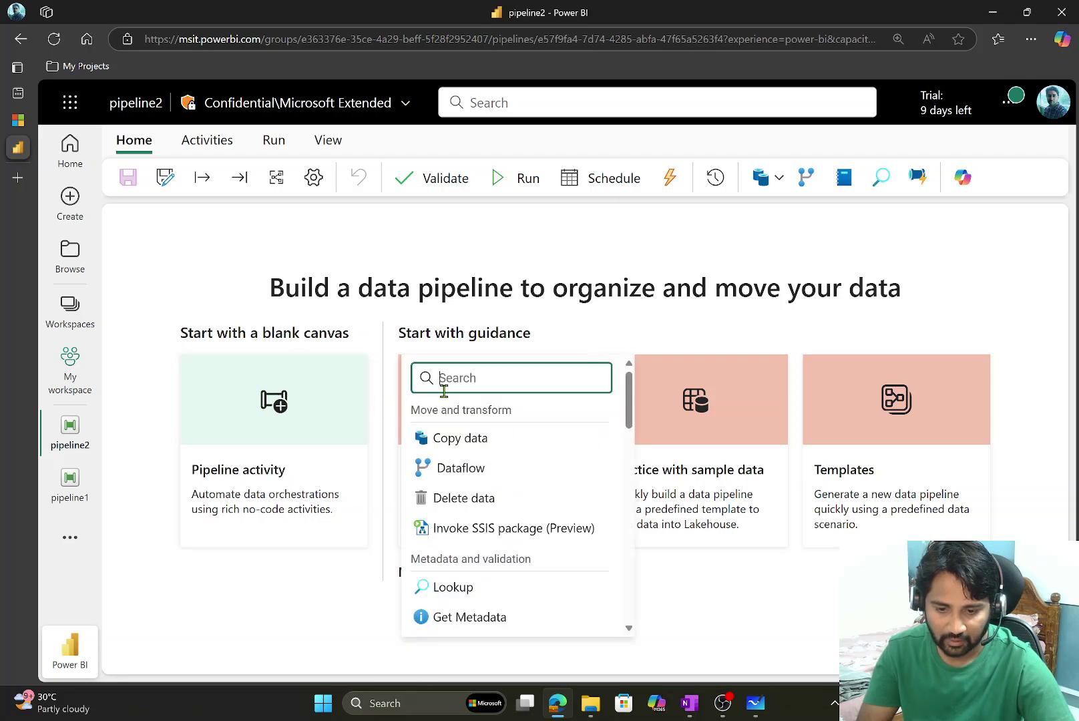
{"action": "left_click", "coordinate": [456, 447]}
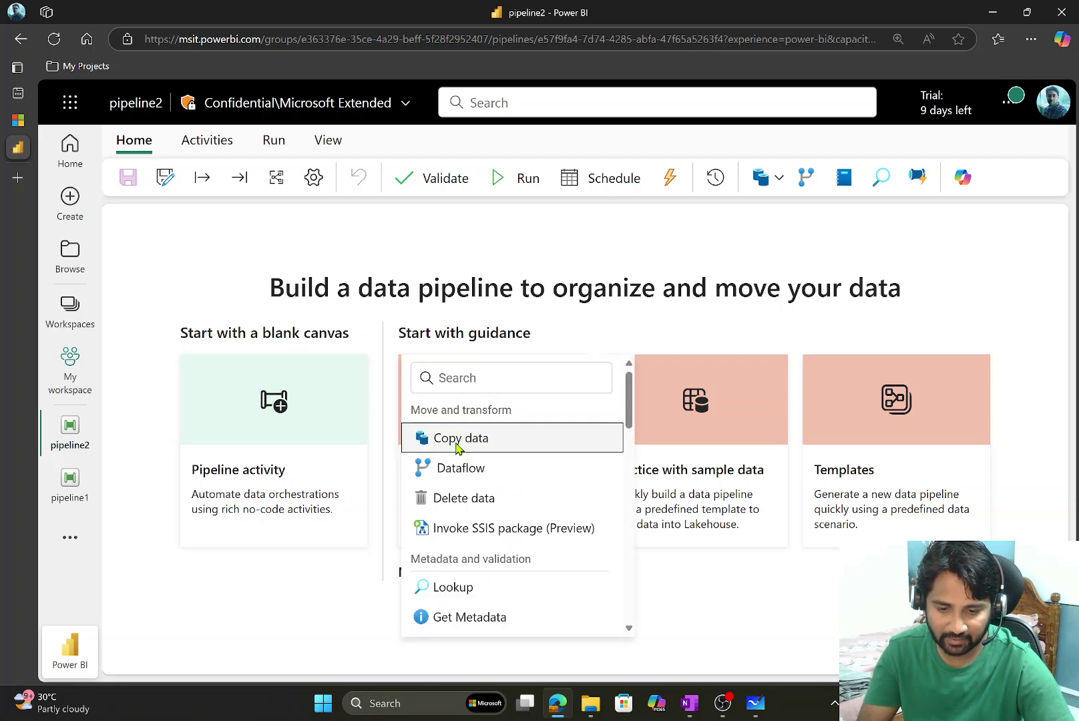
{"action": "left_click_drag", "start_coordinate": [265, 368], "coordinate": [437, 315]}
{"action": "left_click_drag", "start_coordinate": [573, 435], "coordinate": [568, 450]}
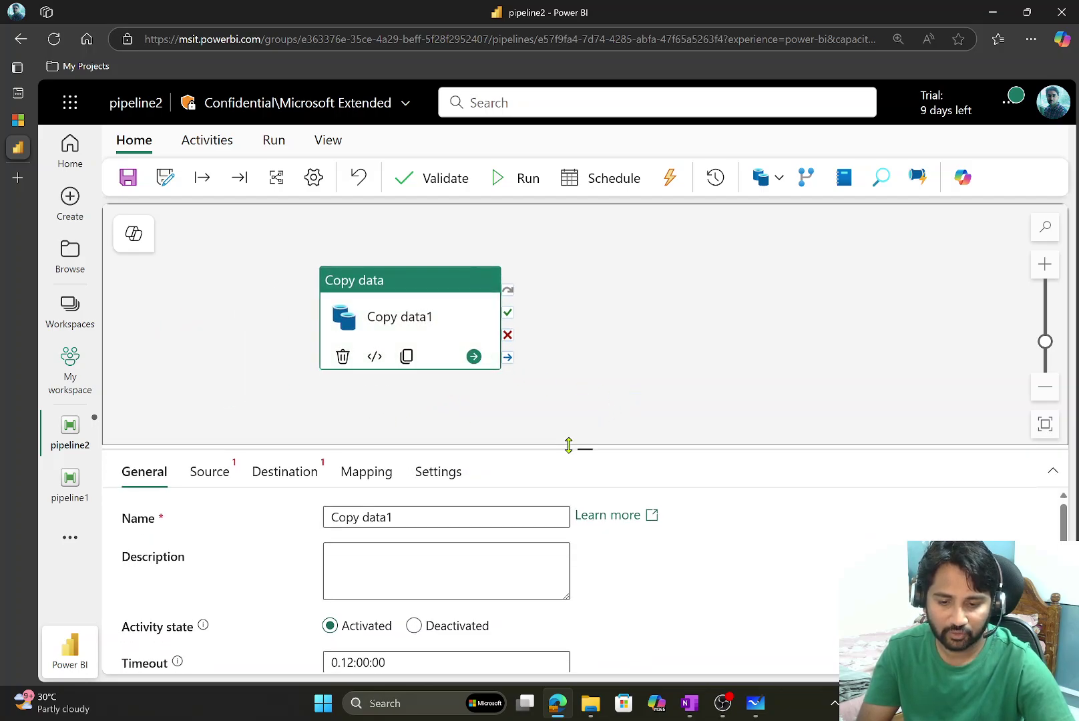
{"action": "scroll", "coordinate": [477, 396], "scroll_direction": "down", "scroll_amount": 1}
{"action": "left_click_drag", "start_coordinate": [429, 337], "coordinate": [357, 324]}
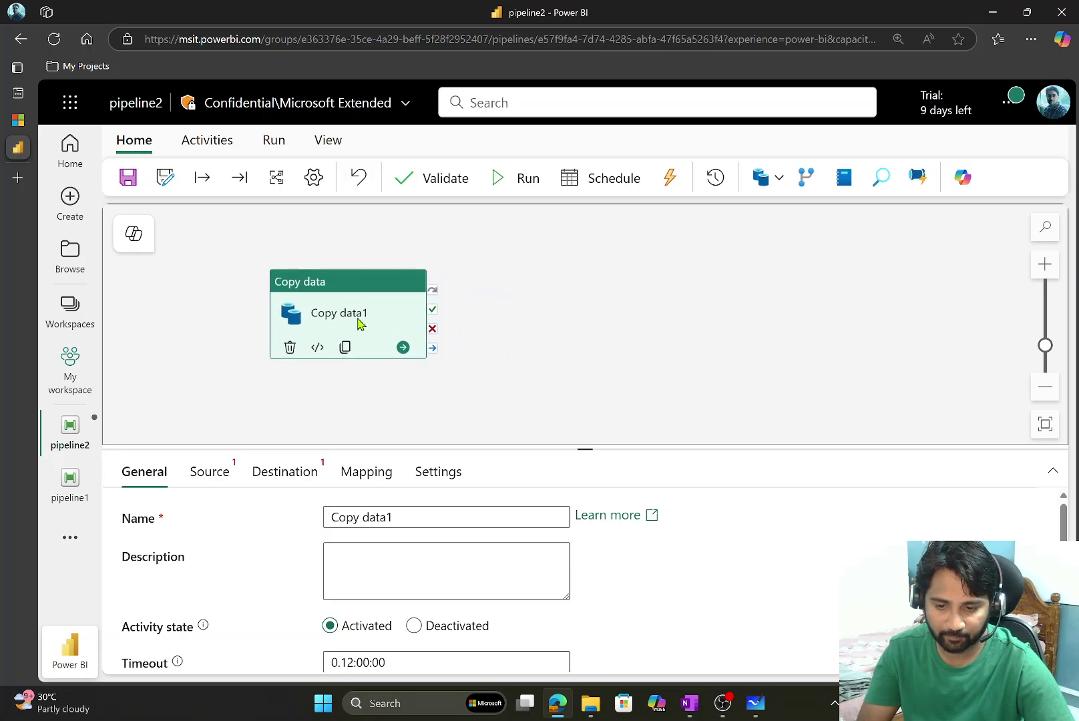
{"action": "mouse_move", "coordinate": [544, 210]}
{"action": "left_mouse_down"}
{"action": "mouse_move", "coordinate": [315, 201]}
{"action": "mouse_move", "coordinate": [157, 254]}
{"action": "mouse_move", "coordinate": [149, 328]}
{"action": "mouse_move", "coordinate": [214, 358]}
{"action": "mouse_move", "coordinate": [479, 395]}
{"action": "mouse_move", "coordinate": [798, 399]}
{"action": "mouse_move", "coordinate": [1049, 342]}
{"action": "mouse_move", "coordinate": [982, 272]}
{"action": "mouse_move", "coordinate": [716, 235]}
{"action": "mouse_move", "coordinate": [491, 224]}
{"action": "left_mouse_up"}
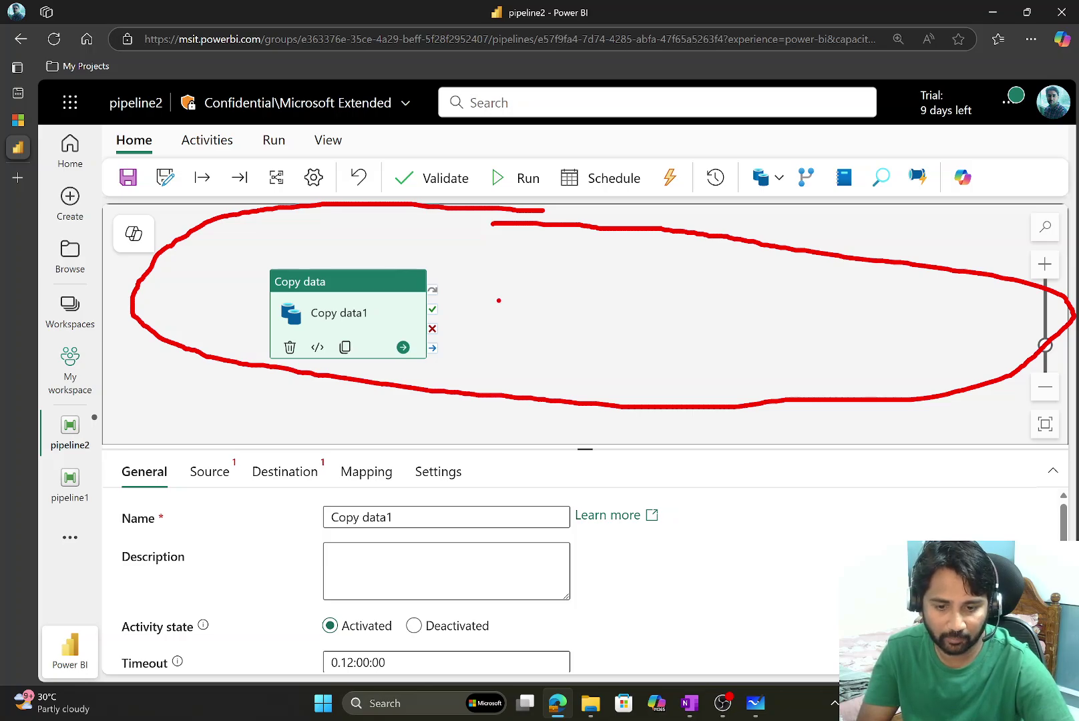
Step: Sketch in red a flow from Copy data1 to two more activity boxes with connecting arrows
{"action": "left_click_drag", "start_coordinate": [501, 288], "coordinate": [499, 361]}
{"action": "mouse_move", "coordinate": [499, 284]}
{"action": "left_mouse_down"}
{"action": "mouse_move", "coordinate": [609, 271]}
{"action": "mouse_move", "coordinate": [619, 309]}
{"action": "mouse_move", "coordinate": [539, 325]}
{"action": "left_mouse_up"}
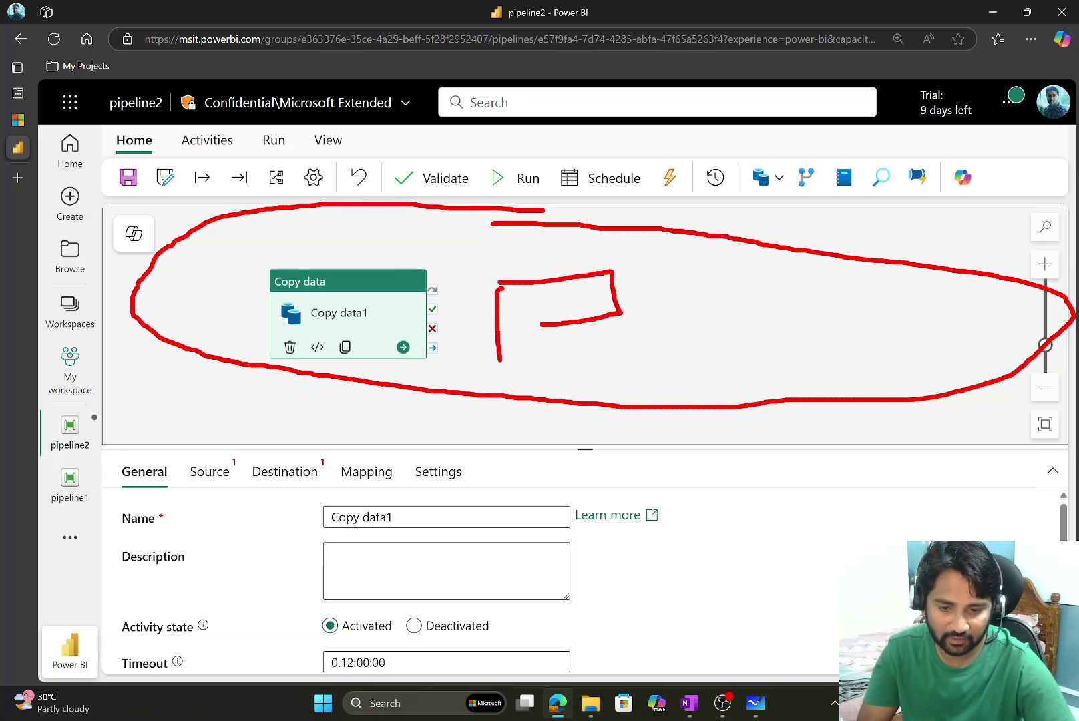
{"action": "left_click_drag", "start_coordinate": [346, 251], "coordinate": [395, 221]}
{"action": "mouse_move", "coordinate": [553, 252]}
{"action": "left_mouse_down"}
{"action": "mouse_move", "coordinate": [596, 251]}
{"action": "mouse_move", "coordinate": [630, 225]}
{"action": "left_mouse_up"}
{"action": "left_click_drag", "start_coordinate": [697, 301], "coordinate": [706, 355]}
{"action": "mouse_move", "coordinate": [702, 318]}
{"action": "left_mouse_down"}
{"action": "mouse_move", "coordinate": [796, 309]}
{"action": "mouse_move", "coordinate": [738, 361]}
{"action": "left_mouse_up"}
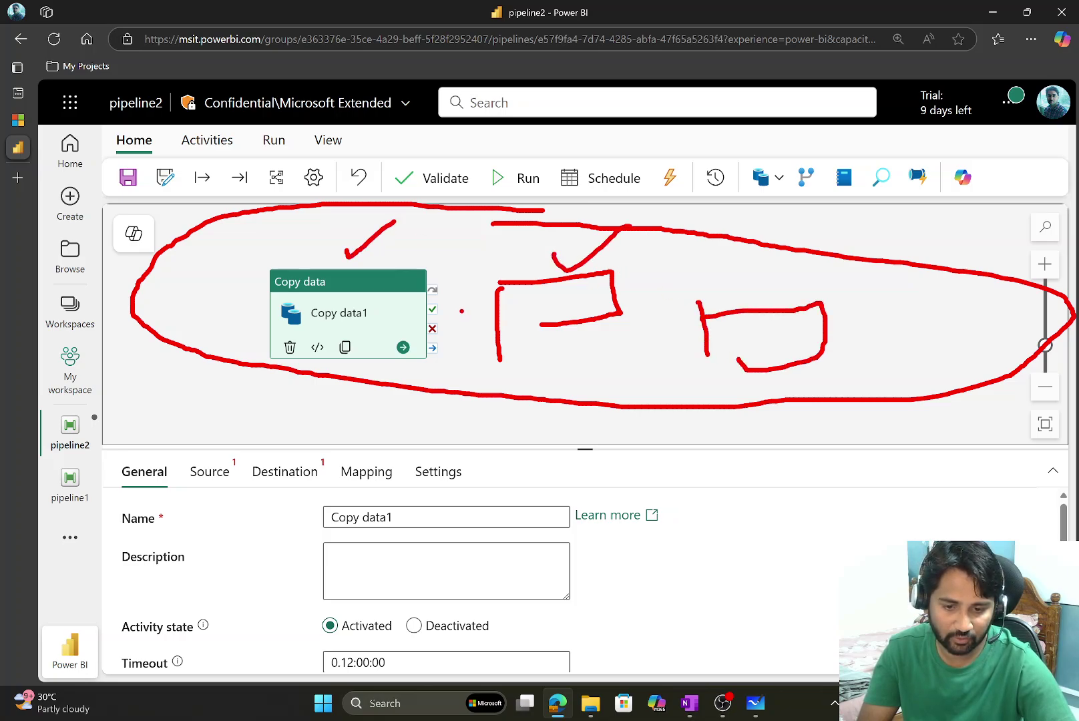
{"action": "mouse_move", "coordinate": [428, 314]}
{"action": "left_mouse_down"}
{"action": "mouse_move", "coordinate": [510, 321]}
{"action": "mouse_move", "coordinate": [478, 339]}
{"action": "left_mouse_up"}
{"action": "left_click_drag", "start_coordinate": [625, 303], "coordinate": [703, 324]}
{"action": "left_click_drag", "start_coordinate": [701, 321], "coordinate": [686, 339]}
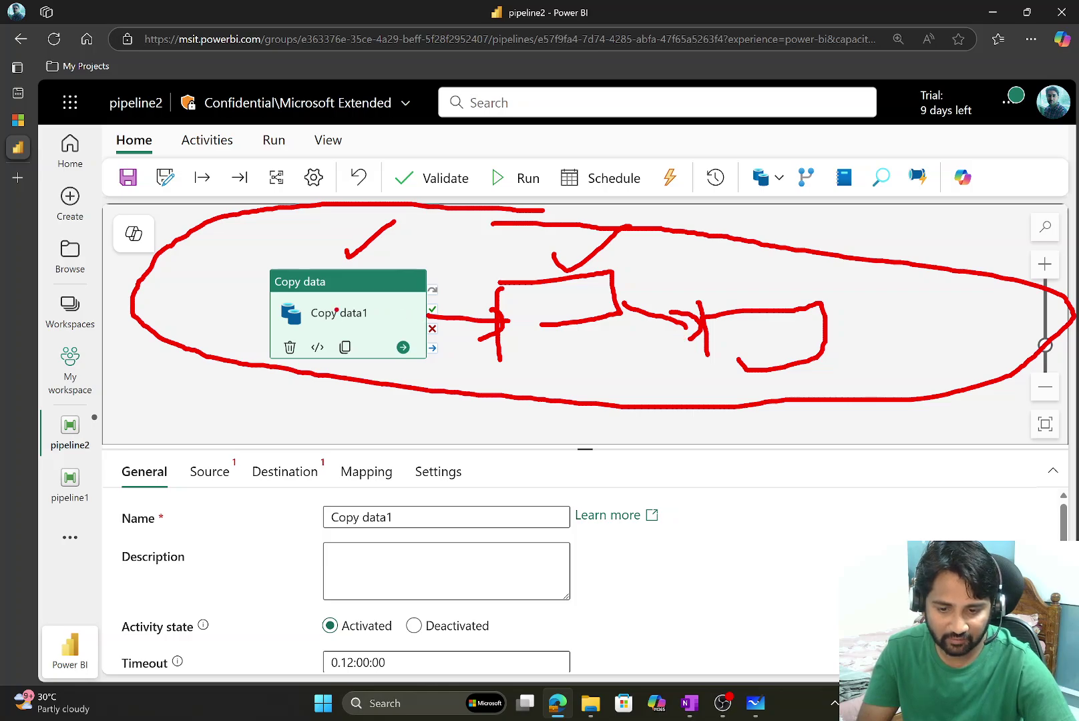
Step: Circle the General properties, clear the ink, and show the pipeline Parameters panel
{"action": "mouse_move", "coordinate": [233, 446]}
{"action": "left_mouse_down"}
{"action": "mouse_move", "coordinate": [144, 456]}
{"action": "mouse_move", "coordinate": [102, 506]}
{"action": "mouse_move", "coordinate": [106, 636]}
{"action": "mouse_move", "coordinate": [325, 708]}
{"action": "mouse_move", "coordinate": [633, 665]}
{"action": "mouse_move", "coordinate": [728, 541]}
{"action": "mouse_move", "coordinate": [690, 452]}
{"action": "mouse_move", "coordinate": [406, 422]}
{"action": "mouse_move", "coordinate": [224, 440]}
{"action": "left_mouse_up"}
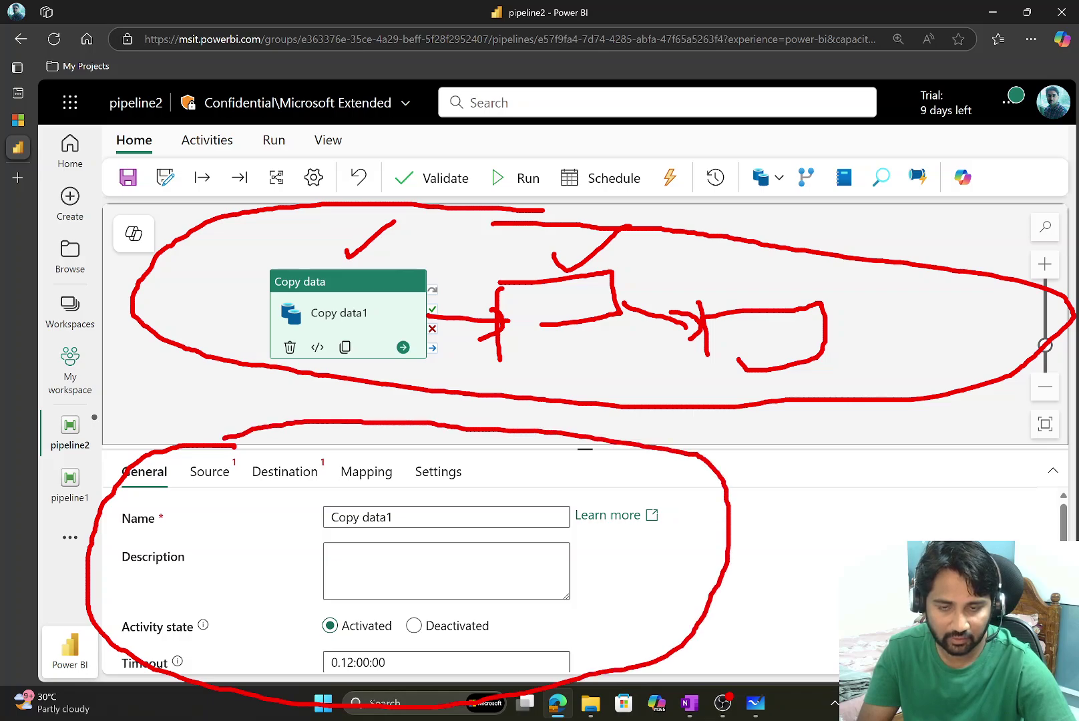
{"action": "key", "text": "Escape"}
{"action": "left_click", "coordinate": [454, 346]}
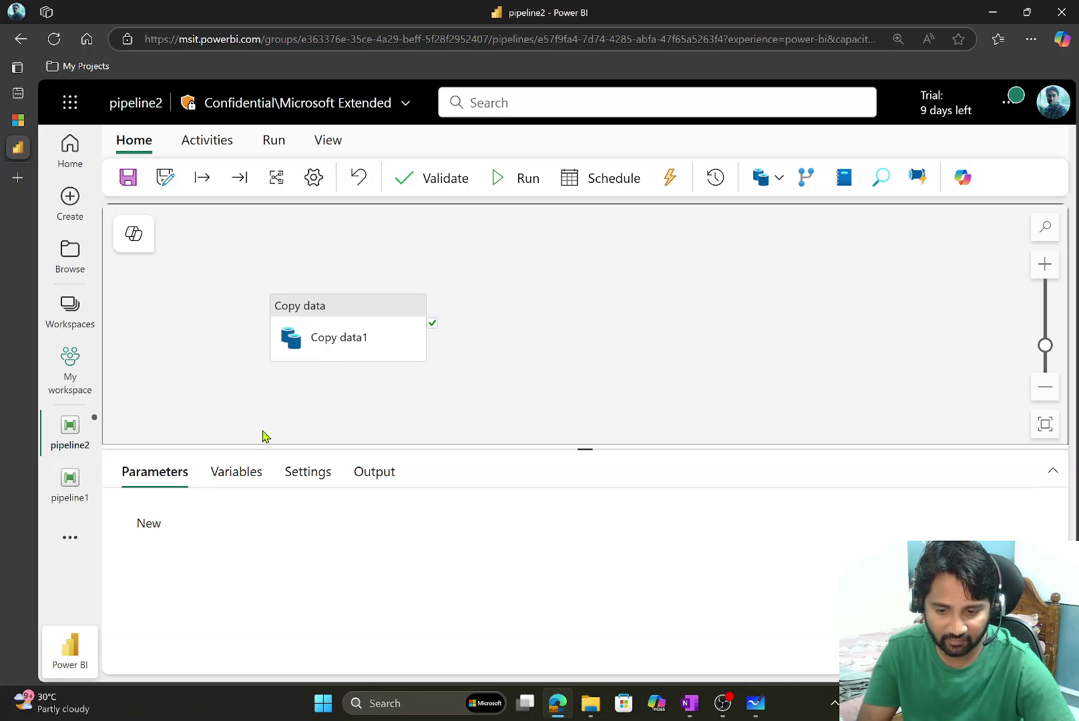
Step: Circle the pipeline Parameters and Copy data1 General panels in red, clearing each loop
{"action": "mouse_move", "coordinate": [202, 427]}
{"action": "left_mouse_down"}
{"action": "mouse_move", "coordinate": [162, 432]}
{"action": "mouse_move", "coordinate": [101, 483]}
{"action": "mouse_move", "coordinate": [116, 588]}
{"action": "mouse_move", "coordinate": [195, 644]}
{"action": "mouse_move", "coordinate": [393, 629]}
{"action": "mouse_move", "coordinate": [522, 495]}
{"action": "mouse_move", "coordinate": [453, 425]}
{"action": "mouse_move", "coordinate": [192, 442]}
{"action": "left_mouse_up"}
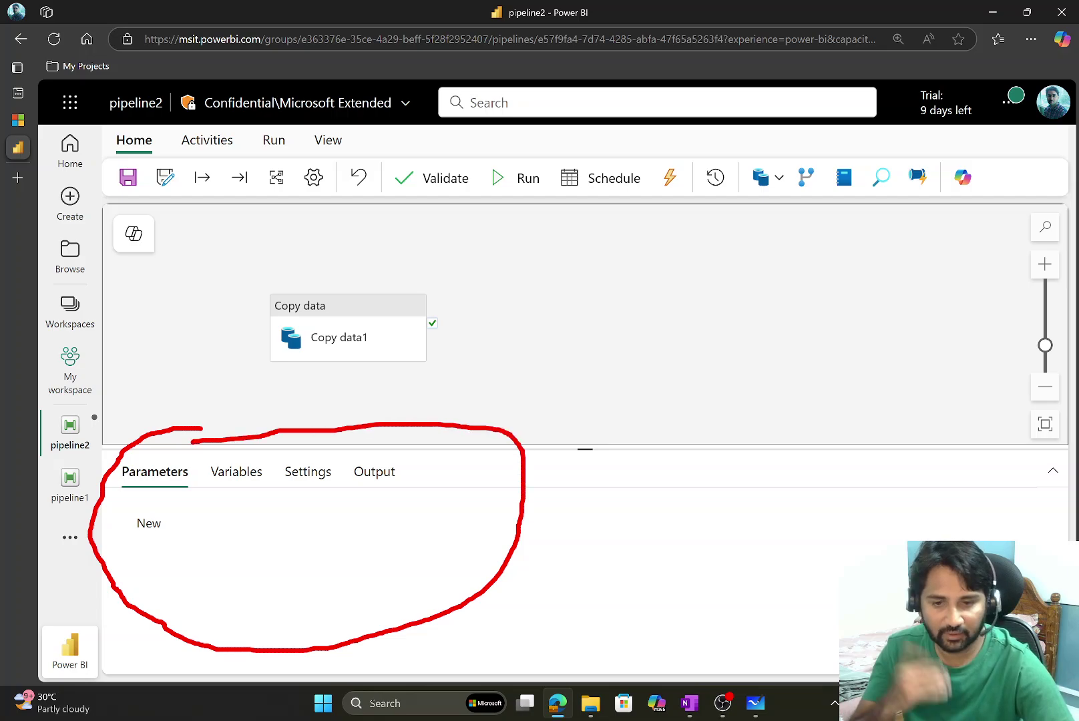
{"action": "key", "text": "Escape"}
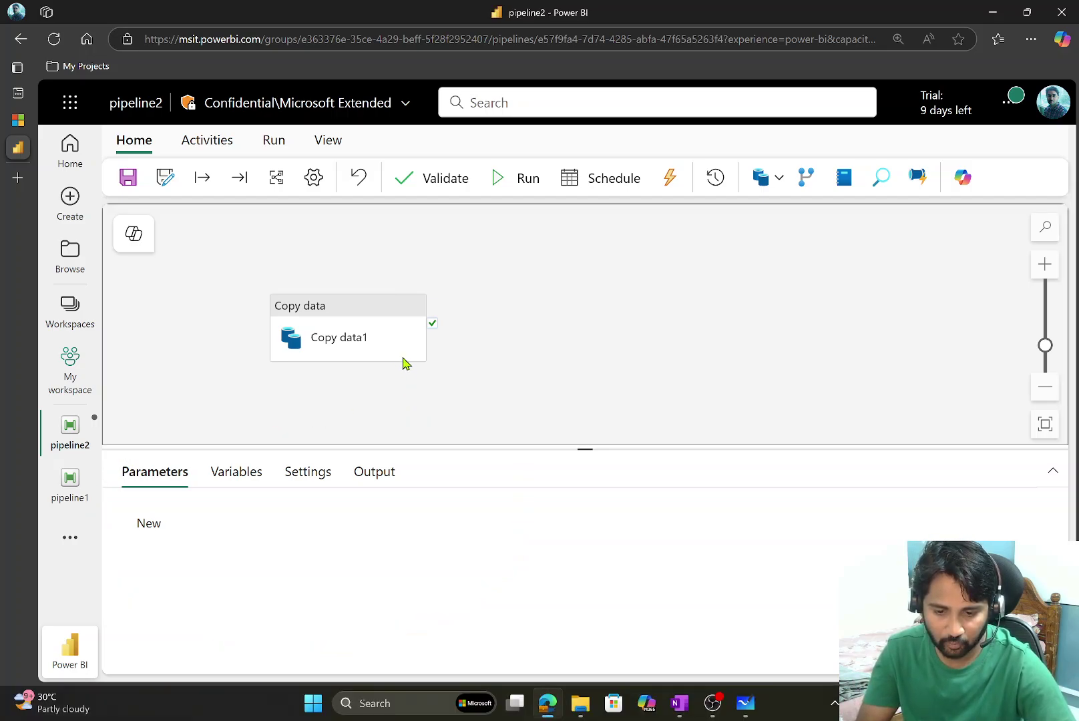
{"action": "left_click", "coordinate": [376, 325]}
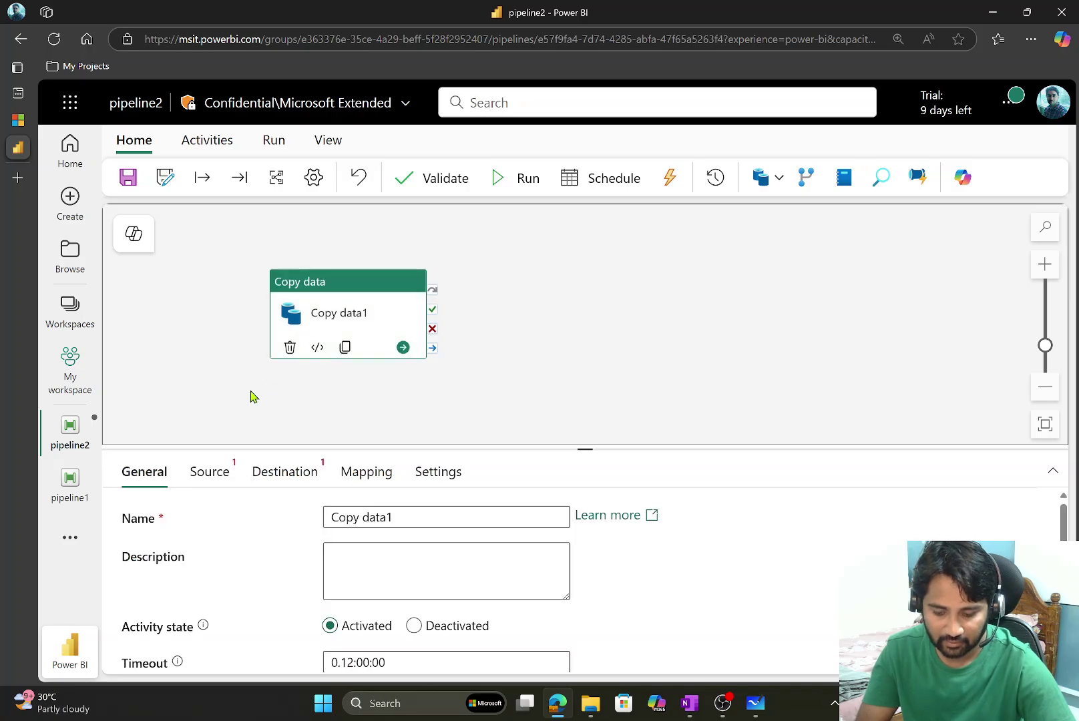
{"action": "mouse_move", "coordinate": [205, 429]}
{"action": "left_mouse_down"}
{"action": "mouse_move", "coordinate": [119, 544]}
{"action": "mouse_move", "coordinate": [356, 671]}
{"action": "mouse_move", "coordinate": [544, 505]}
{"action": "mouse_move", "coordinate": [207, 431]}
{"action": "left_mouse_up"}
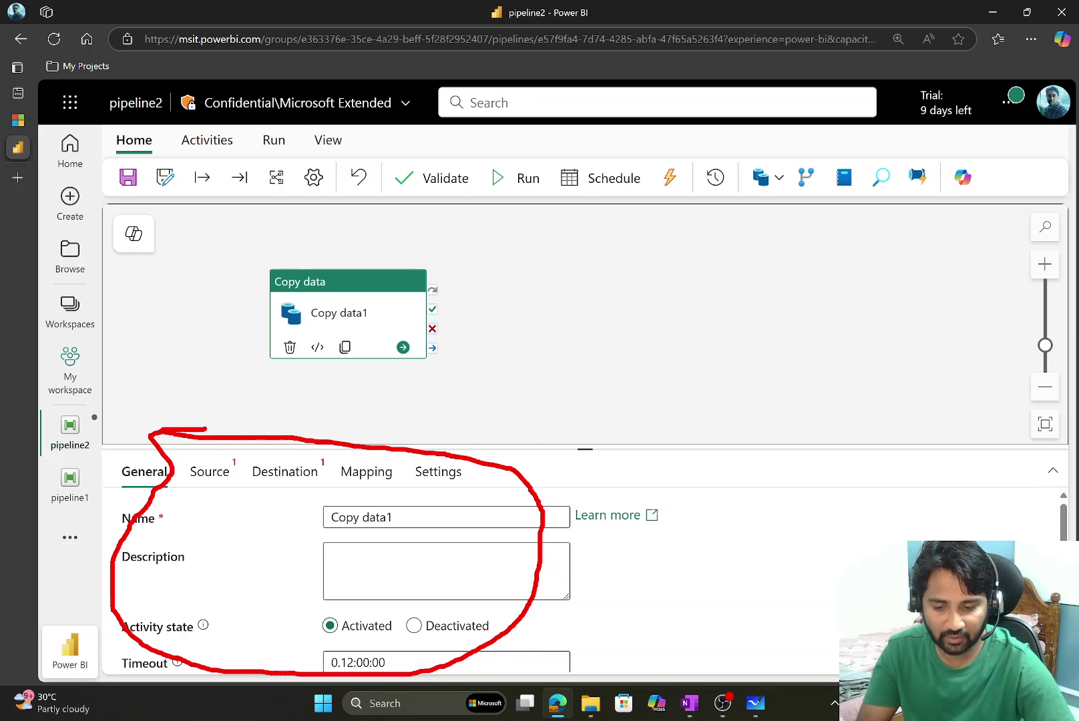
{"action": "key", "text": "Escape"}
{"action": "left_click", "coordinate": [574, 366]}
Step: Move Copy data1 up and left, then bring up the OneNote pipeline notes
{"action": "left_click", "coordinate": [344, 319]}
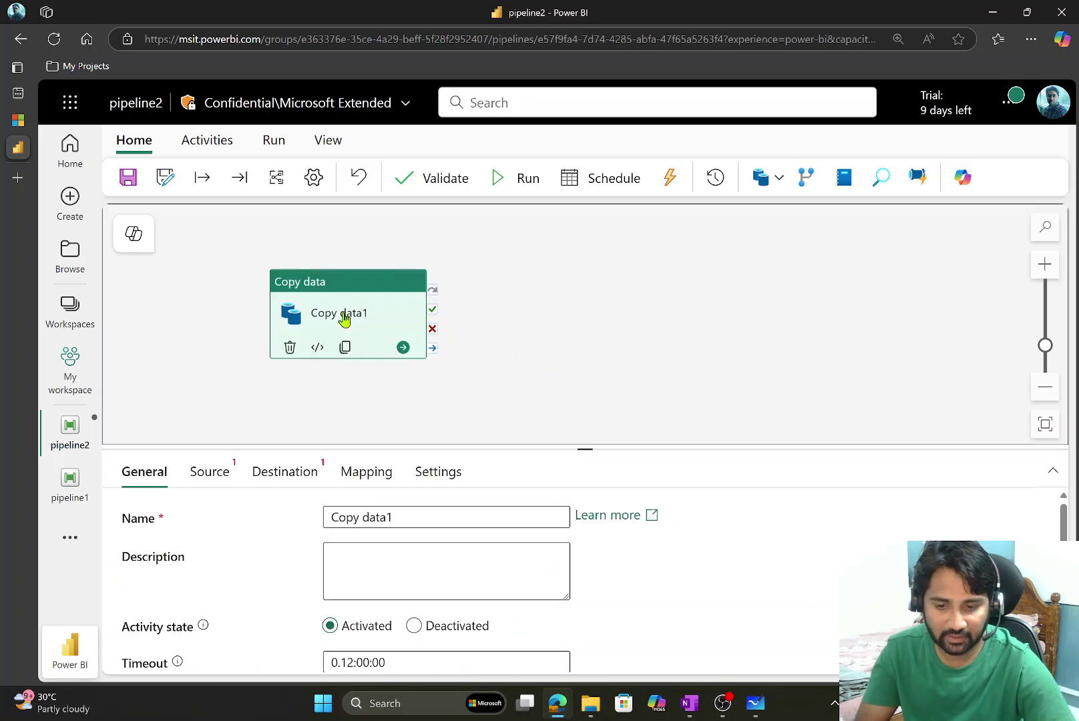
{"action": "left_click_drag", "start_coordinate": [334, 313], "coordinate": [292, 314]}
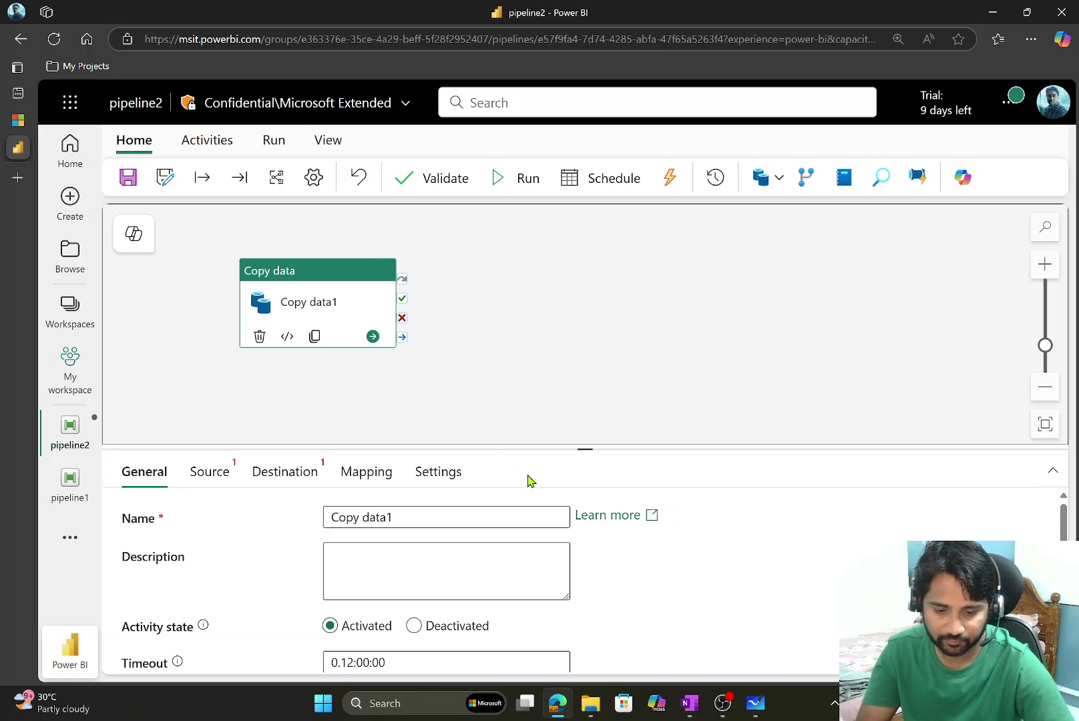
{"action": "left_click", "coordinate": [697, 709]}
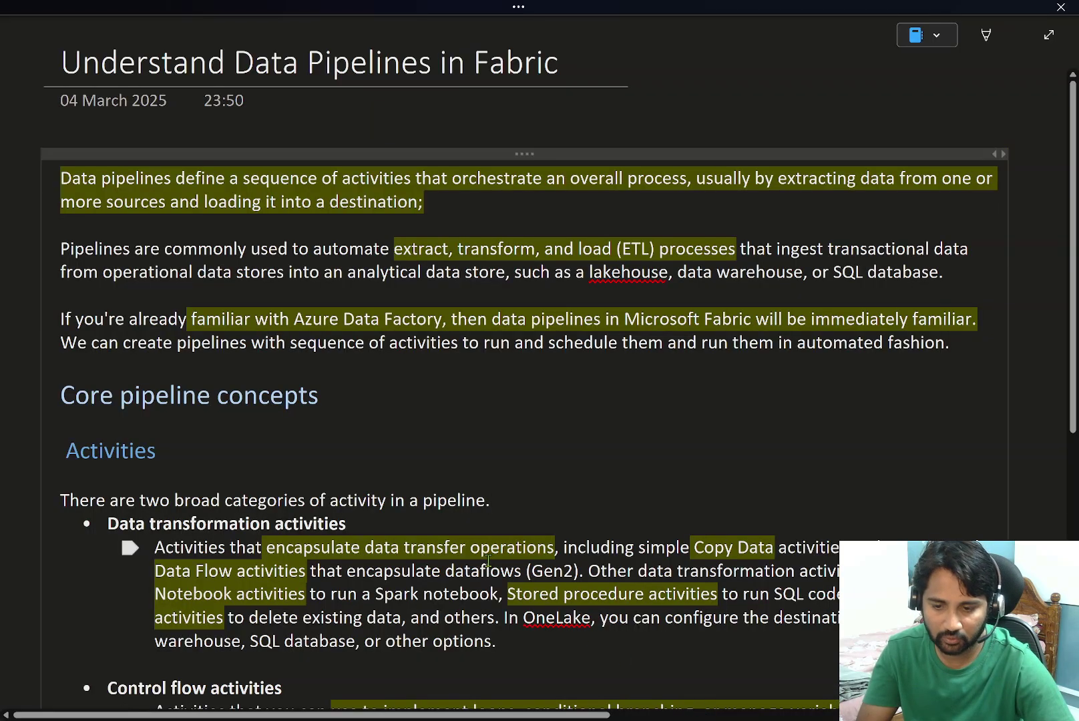
Step: Select 'pipeline concepts' and draw a red arrow at the Activities heading, then clear it
{"action": "scroll", "coordinate": [122, 287], "scroll_direction": "down", "scroll_amount": 3}
{"action": "left_click_drag", "start_coordinate": [122, 180], "coordinate": [319, 181]}
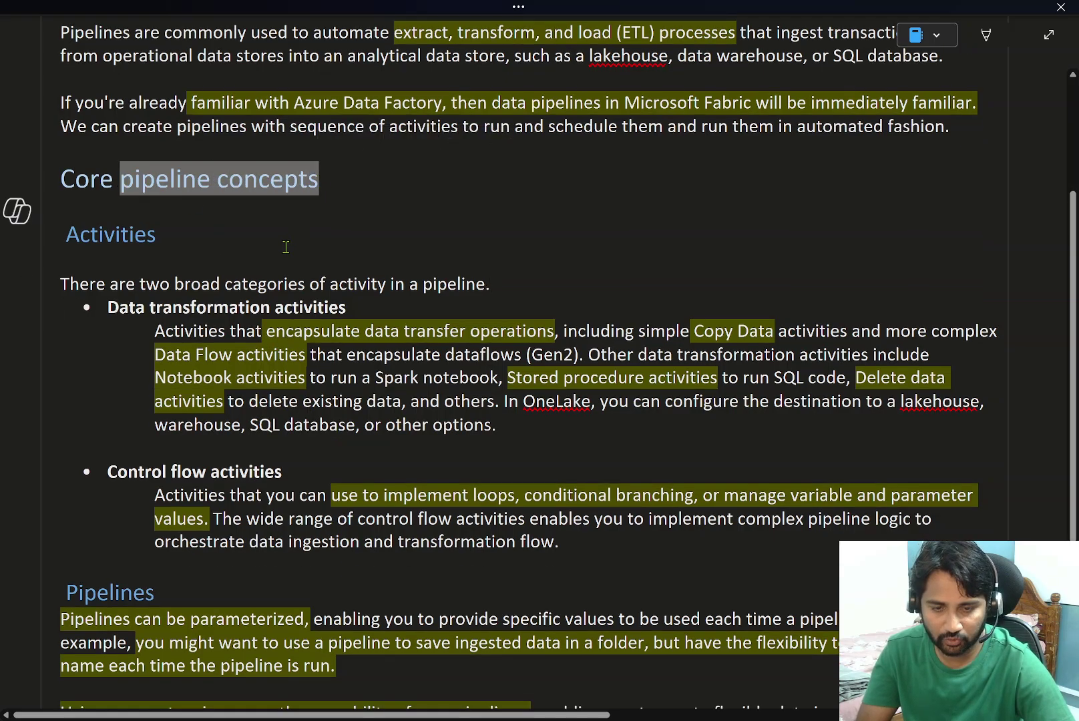
{"action": "key", "text": "ctrl+2"}
{"action": "left_click_drag", "start_coordinate": [192, 242], "coordinate": [263, 229]}
{"action": "left_click_drag", "start_coordinate": [169, 593], "coordinate": [209, 587]}
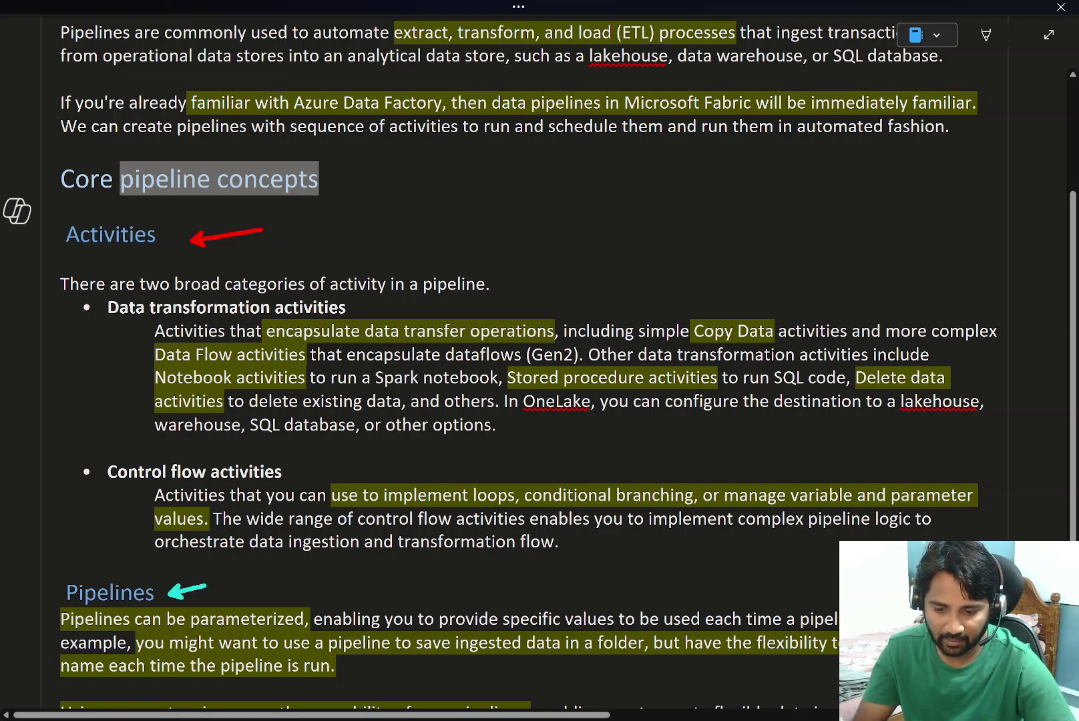
{"action": "key", "text": "Escape"}
Step: Rename the 'Pipelines' heading to 'Pipeline Parameters' and return to Power BI
{"action": "scroll", "coordinate": [319, 557], "scroll_direction": "down", "scroll_amount": 4}
{"action": "scroll", "coordinate": [319, 558], "scroll_direction": "down", "scroll_amount": 2}
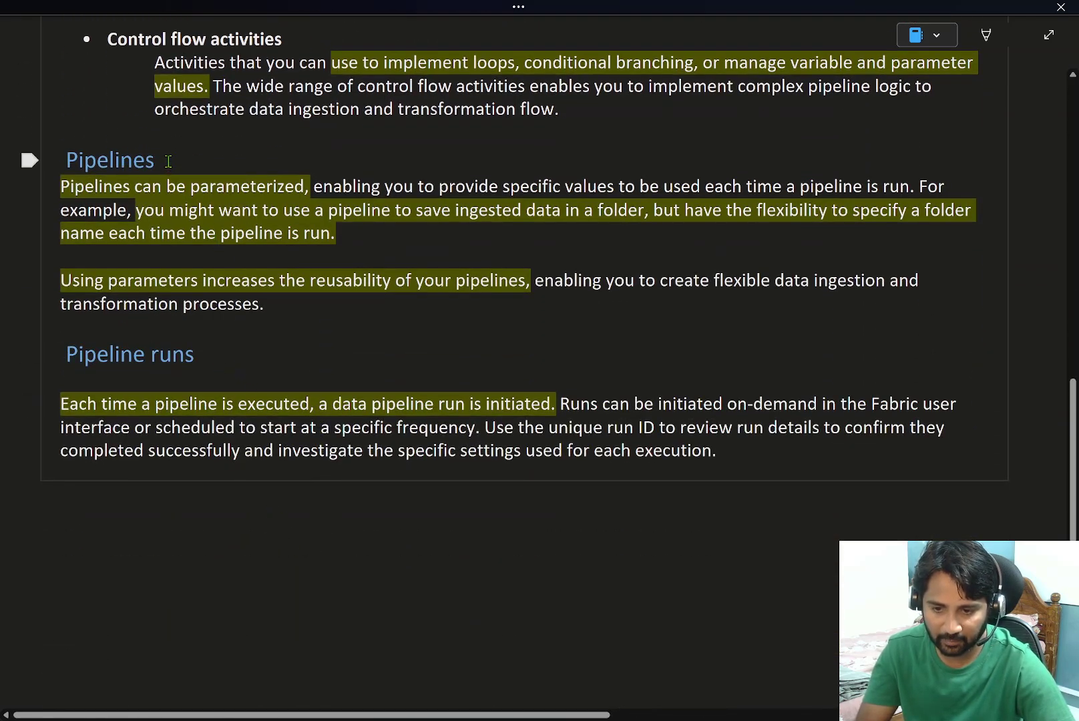
{"action": "key", "text": "BackSpace"}
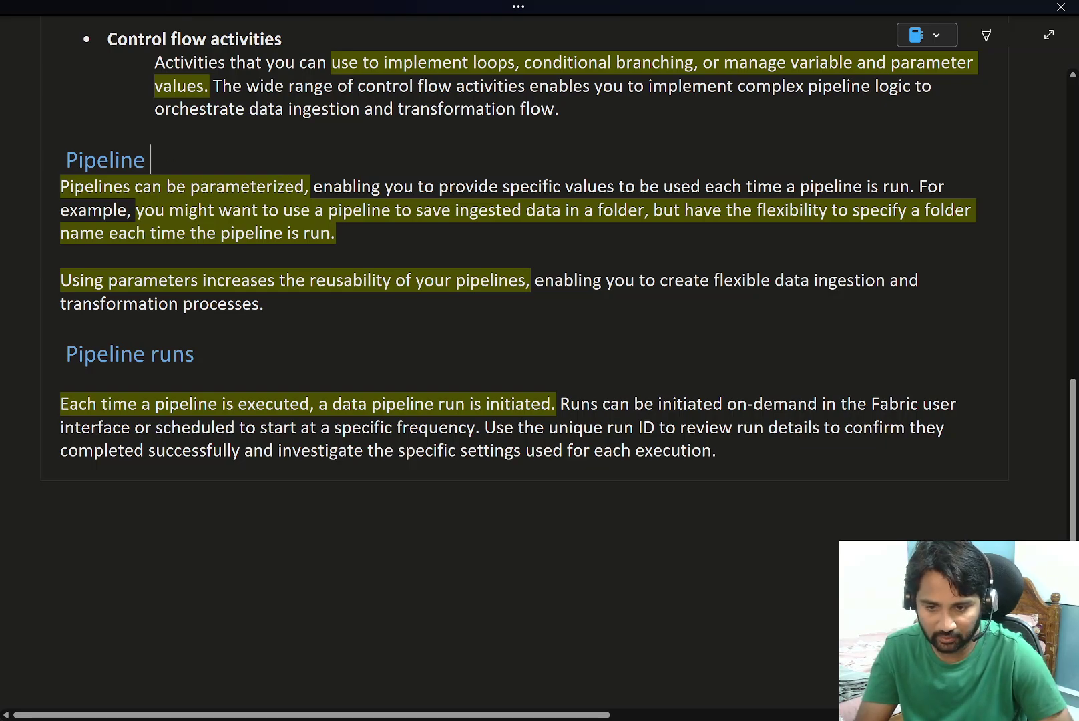
{"action": "type", "text": "Parameters"}
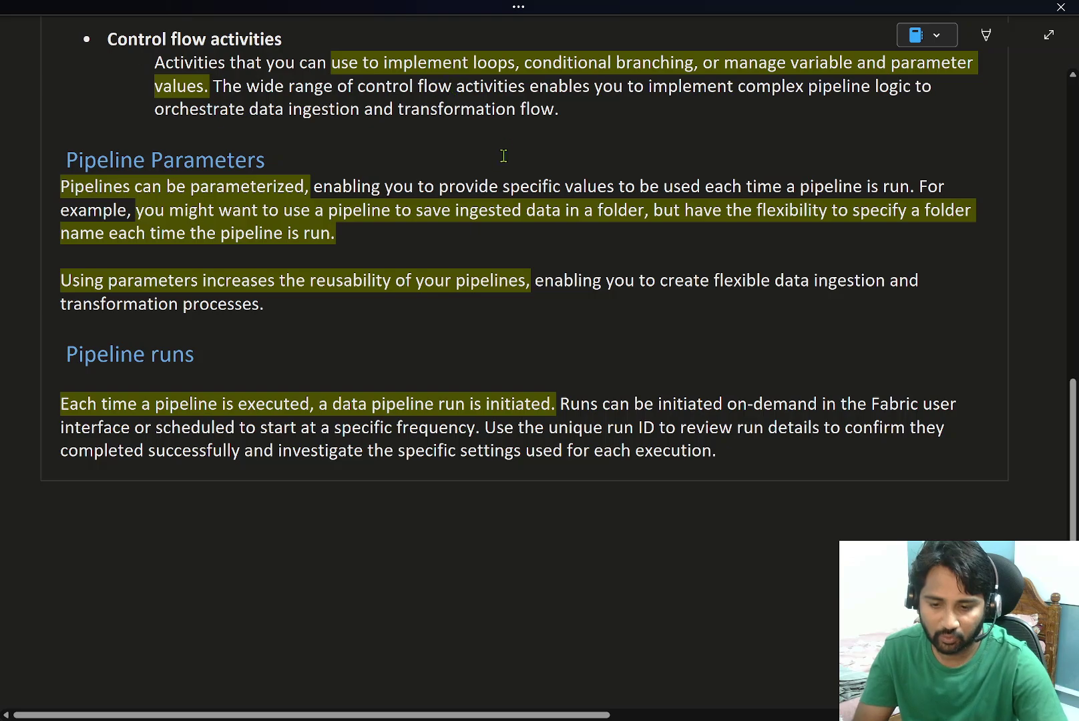
{"action": "scroll", "coordinate": [503, 156], "scroll_direction": "up", "scroll_amount": 5}
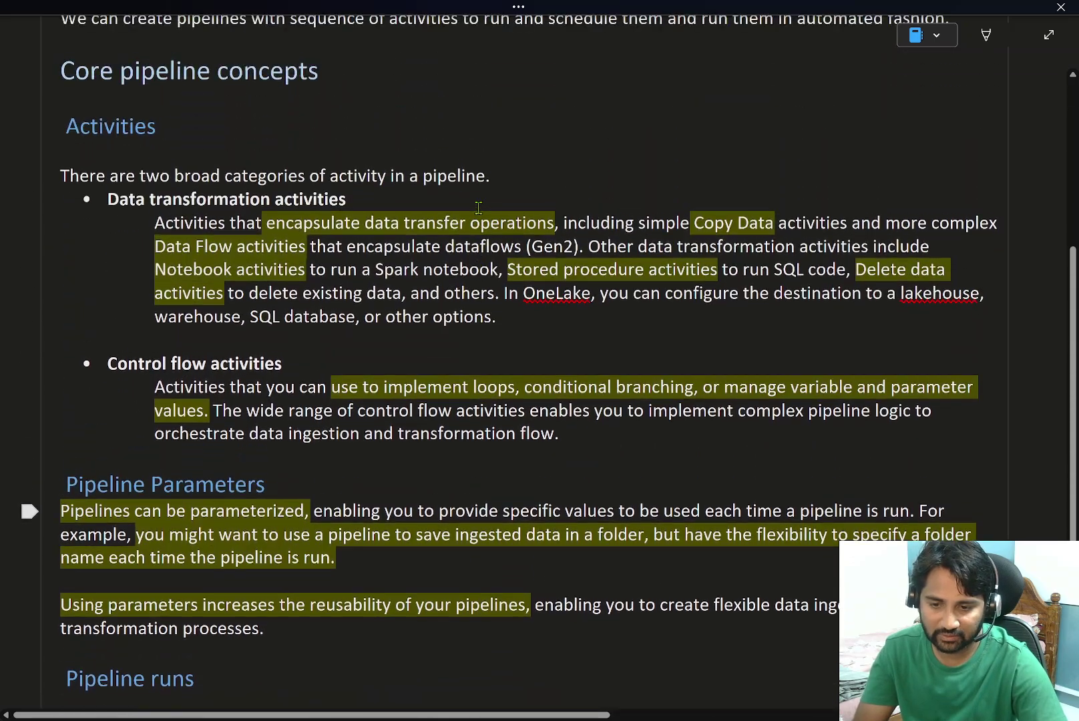
{"action": "left_click", "coordinate": [235, 125]}
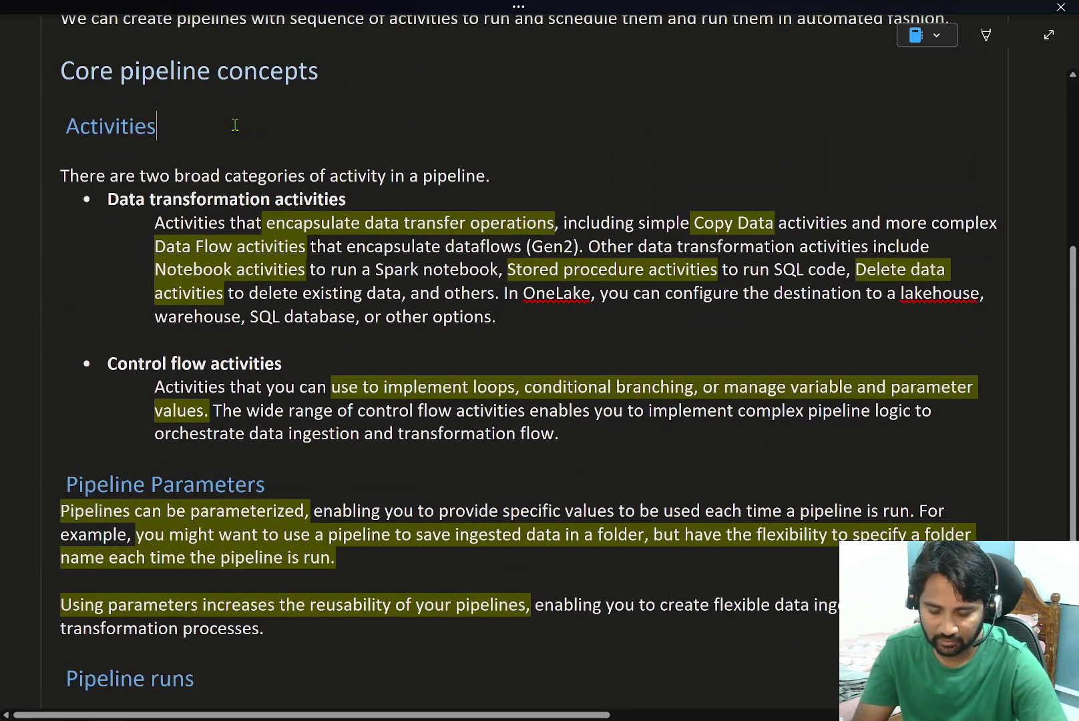
{"action": "key", "text": "alt+Tab"}
{"action": "key", "text": "alt+Tab"}
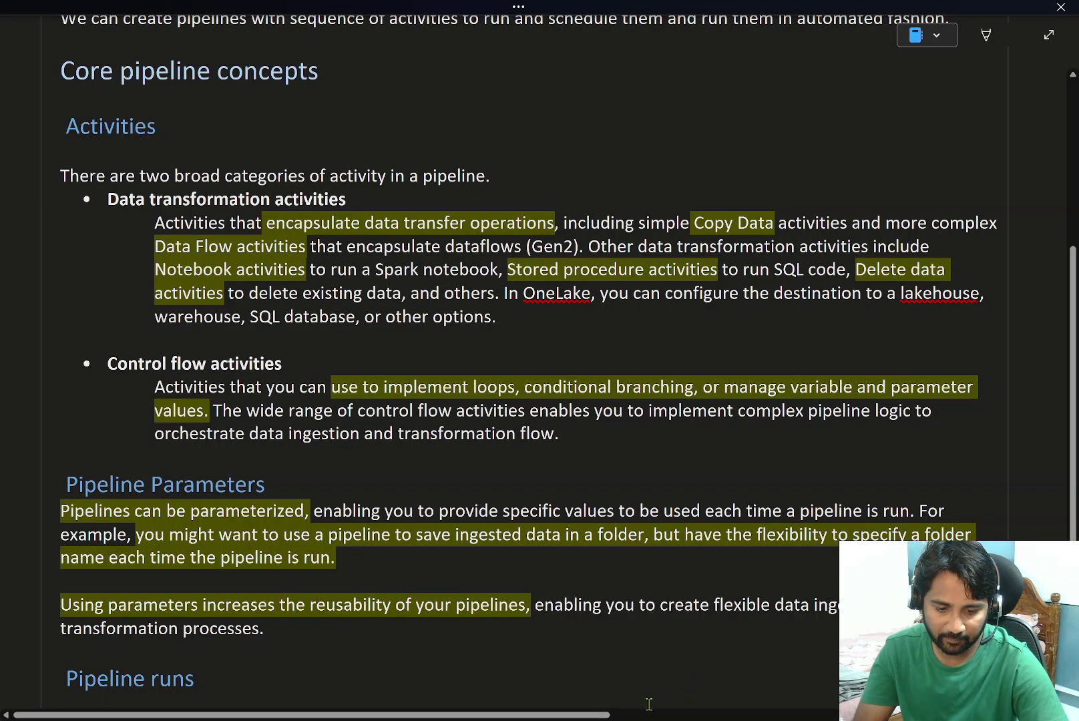
{"action": "left_click", "coordinate": [642, 701]}
Step: In Microsoft Whiteboard, select the pen with black ink
{"action": "left_click", "coordinate": [753, 713]}
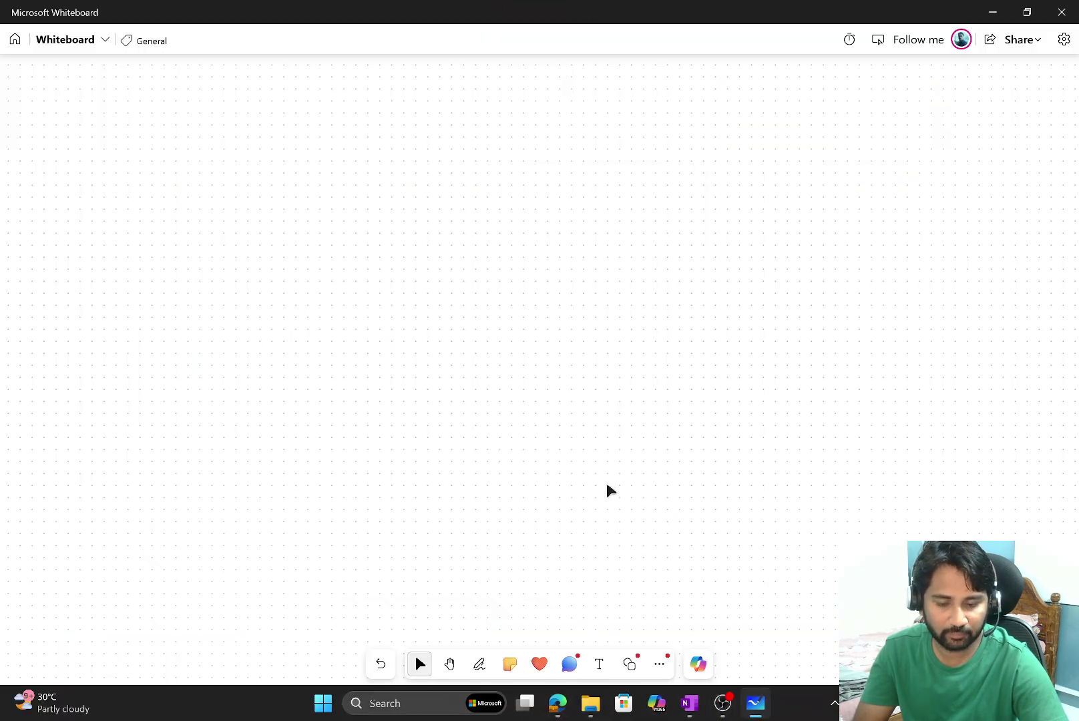
{"action": "left_click", "coordinate": [479, 664]}
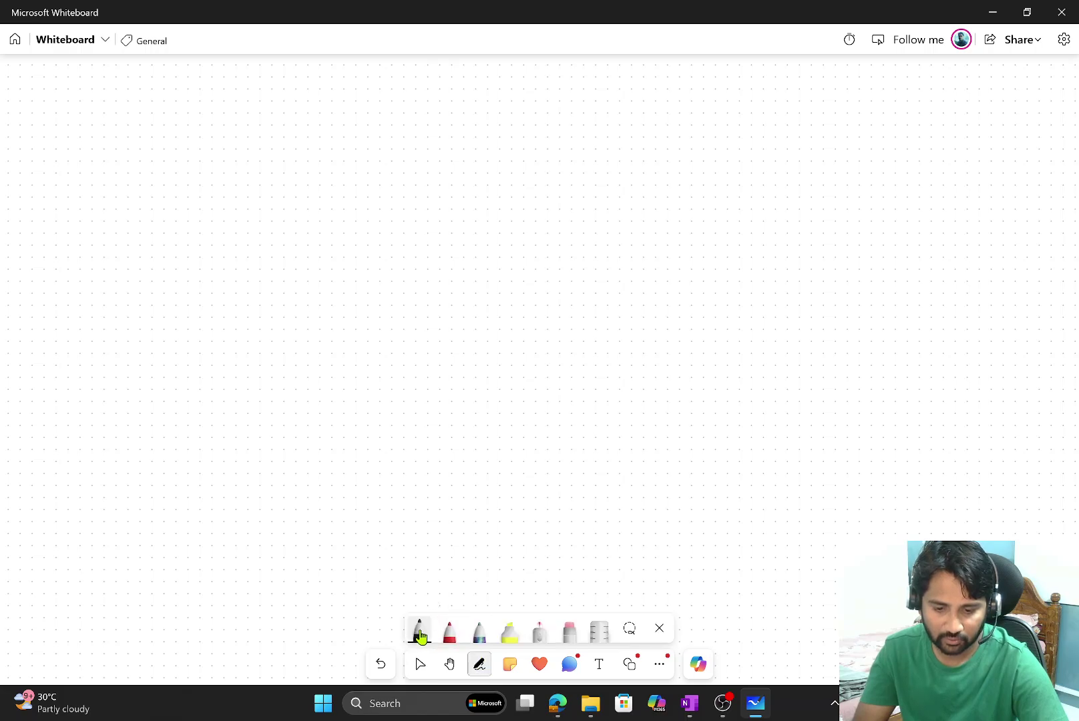
{"action": "left_click", "coordinate": [419, 634]}
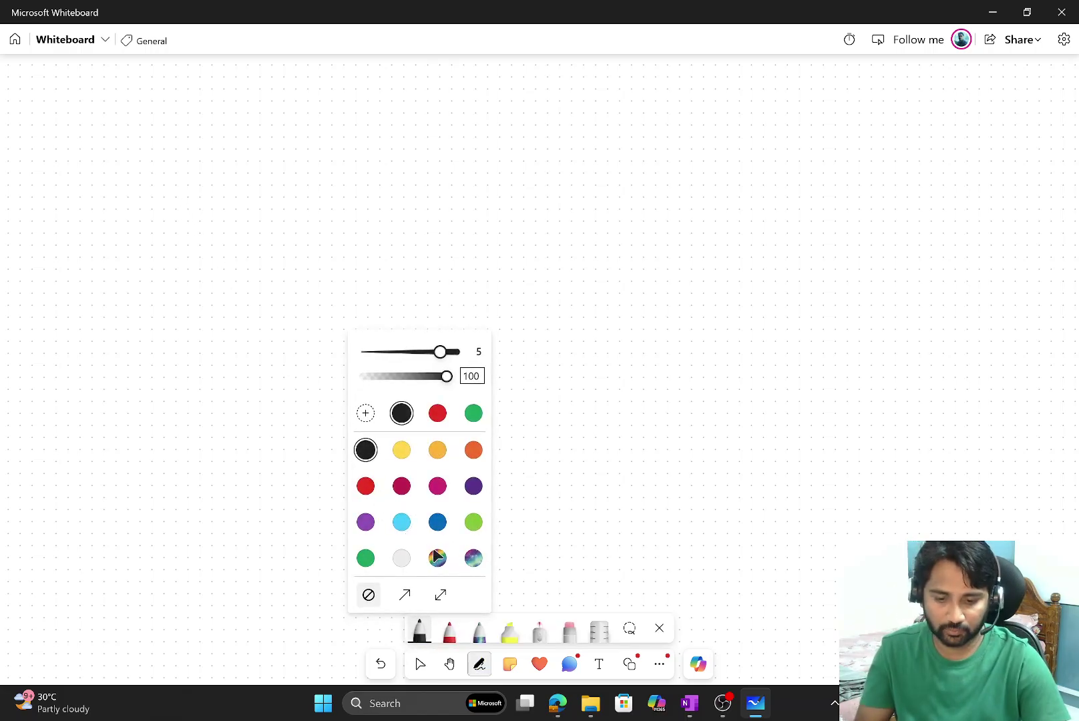
{"action": "left_click", "coordinate": [419, 633]}
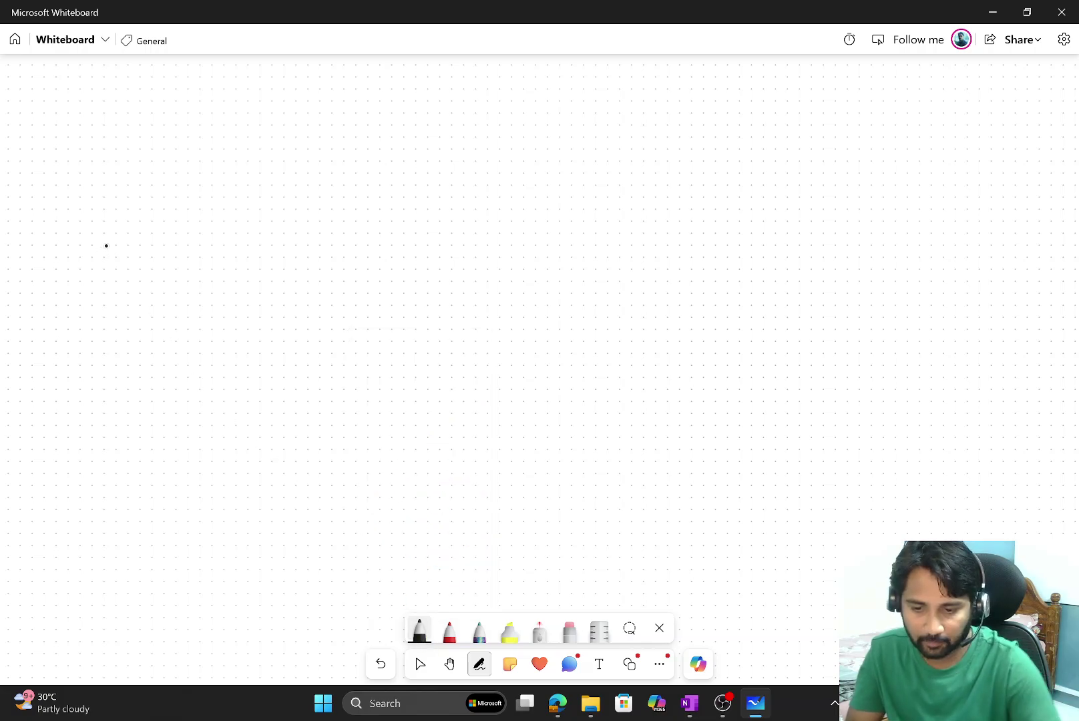
Step: Draw a large frame with a small box labelled 'copy' inside it
{"action": "mouse_move", "coordinate": [167, 128]}
{"action": "left_mouse_down"}
{"action": "mouse_move", "coordinate": [184, 433]}
{"action": "mouse_move", "coordinate": [200, 109]}
{"action": "mouse_move", "coordinate": [912, 84]}
{"action": "mouse_move", "coordinate": [908, 390]}
{"action": "mouse_move", "coordinate": [673, 514]}
{"action": "mouse_move", "coordinate": [230, 590]}
{"action": "mouse_move", "coordinate": [199, 401]}
{"action": "left_mouse_up"}
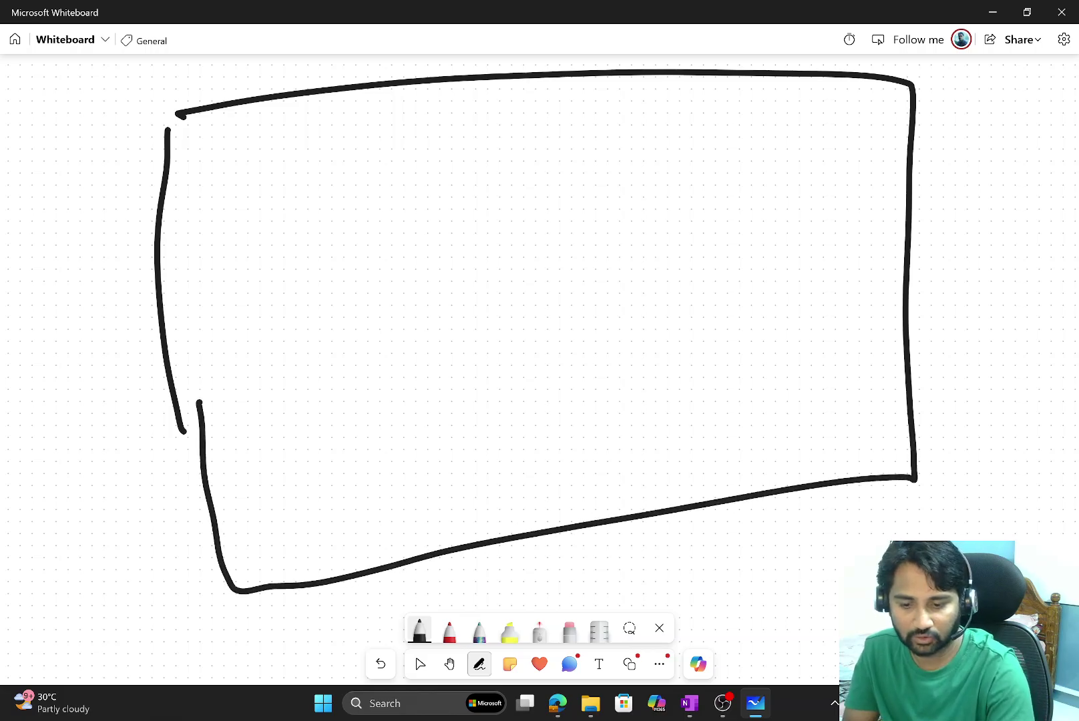
{"action": "mouse_move", "coordinate": [271, 220]}
{"action": "left_mouse_down"}
{"action": "mouse_move", "coordinate": [272, 339]}
{"action": "mouse_move", "coordinate": [418, 196]}
{"action": "mouse_move", "coordinate": [452, 220]}
{"action": "mouse_move", "coordinate": [282, 345]}
{"action": "left_mouse_up"}
{"action": "mouse_move", "coordinate": [314, 253]}
{"action": "left_mouse_down"}
{"action": "mouse_move", "coordinate": [291, 282]}
{"action": "mouse_move", "coordinate": [316, 298]}
{"action": "left_mouse_up"}
{"action": "mouse_move", "coordinate": [332, 263]}
{"action": "left_mouse_down"}
{"action": "mouse_move", "coordinate": [360, 265]}
{"action": "mouse_move", "coordinate": [336, 262]}
{"action": "left_mouse_up"}
{"action": "mouse_move", "coordinate": [376, 252]}
{"action": "left_mouse_down"}
{"action": "mouse_move", "coordinate": [381, 323]}
{"action": "mouse_move", "coordinate": [412, 253]}
{"action": "mouse_move", "coordinate": [379, 288]}
{"action": "left_mouse_up"}
{"action": "left_click_drag", "start_coordinate": [408, 229], "coordinate": [434, 245]}
{"action": "mouse_move", "coordinate": [431, 232]}
{"action": "left_mouse_down"}
{"action": "mouse_move", "coordinate": [440, 321]}
{"action": "mouse_move", "coordinate": [415, 297]}
{"action": "left_mouse_up"}
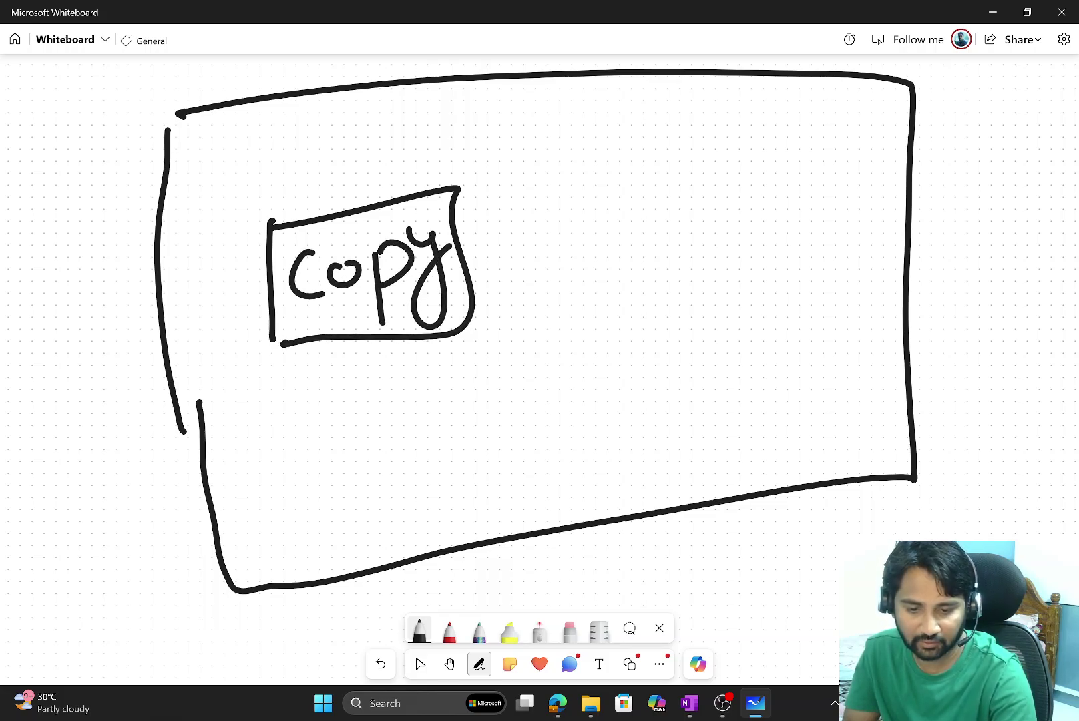
Step: Handwrite 'Source' below the copy box and 'Sink' to its right
{"action": "left_click_drag", "start_coordinate": [287, 418], "coordinate": [254, 475]}
{"action": "mouse_move", "coordinate": [314, 435]}
{"action": "left_mouse_down"}
{"action": "mouse_move", "coordinate": [297, 458]}
{"action": "mouse_move", "coordinate": [314, 434]}
{"action": "left_mouse_up"}
{"action": "mouse_move", "coordinate": [326, 423]}
{"action": "left_mouse_down"}
{"action": "mouse_move", "coordinate": [338, 446]}
{"action": "mouse_move", "coordinate": [347, 422]}
{"action": "left_mouse_up"}
{"action": "left_click_drag", "start_coordinate": [358, 414], "coordinate": [365, 442]}
{"action": "left_click_drag", "start_coordinate": [312, 497], "coordinate": [342, 484]}
{"action": "mouse_move", "coordinate": [471, 379]}
{"action": "left_mouse_down"}
{"action": "mouse_move", "coordinate": [437, 408]}
{"action": "mouse_move", "coordinate": [439, 437]}
{"action": "left_mouse_up"}
{"action": "mouse_move", "coordinate": [480, 404]}
{"action": "left_mouse_down"}
{"action": "mouse_move", "coordinate": [482, 430]}
{"action": "mouse_move", "coordinate": [525, 384]}
{"action": "mouse_move", "coordinate": [528, 433]}
{"action": "left_mouse_up"}
{"action": "mouse_move", "coordinate": [542, 382]}
{"action": "left_mouse_down"}
{"action": "mouse_move", "coordinate": [527, 431]}
{"action": "mouse_move", "coordinate": [568, 401]}
{"action": "left_mouse_up"}
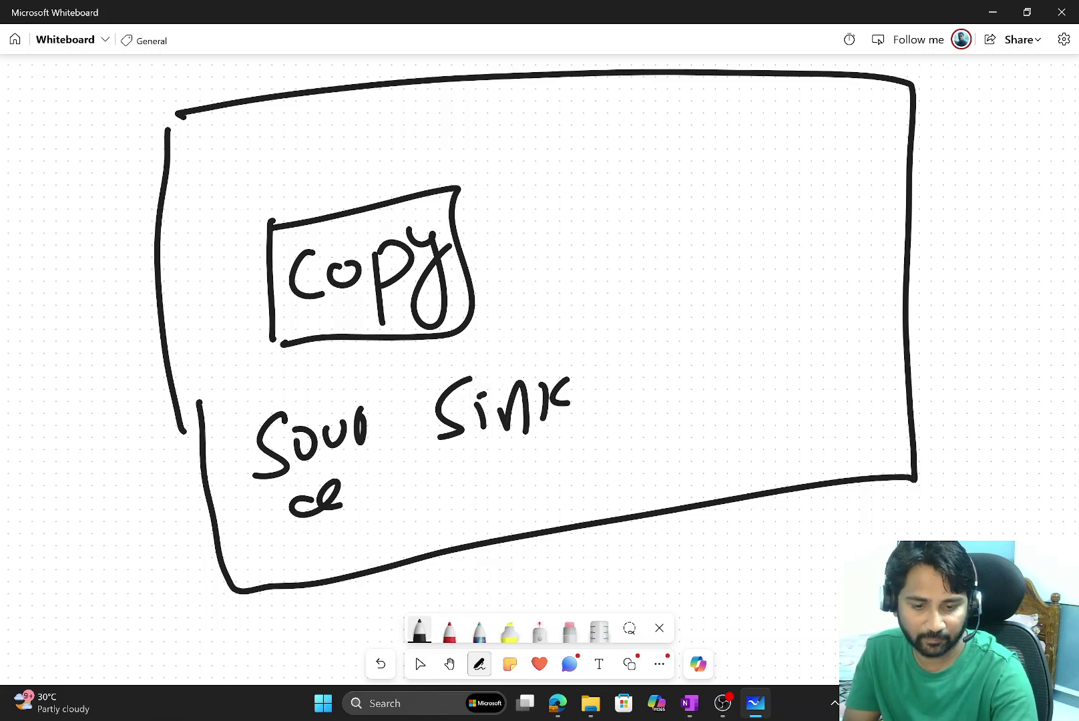
Step: Draw a 'Delete' box linked by arrow from copy, then an arrow down to an 'SP' box
{"action": "mouse_move", "coordinate": [566, 192]}
{"action": "left_mouse_down"}
{"action": "mouse_move", "coordinate": [563, 337]}
{"action": "mouse_move", "coordinate": [774, 241]}
{"action": "mouse_move", "coordinate": [565, 337]}
{"action": "left_mouse_up"}
{"action": "left_click_drag", "start_coordinate": [609, 241], "coordinate": [611, 292]}
{"action": "mouse_move", "coordinate": [594, 267]}
{"action": "left_mouse_down"}
{"action": "mouse_move", "coordinate": [627, 294]}
{"action": "mouse_move", "coordinate": [681, 264]}
{"action": "mouse_move", "coordinate": [764, 286]}
{"action": "left_mouse_up"}
{"action": "left_click_drag", "start_coordinate": [768, 235], "coordinate": [748, 280]}
{"action": "left_click_drag", "start_coordinate": [739, 244], "coordinate": [811, 252]}
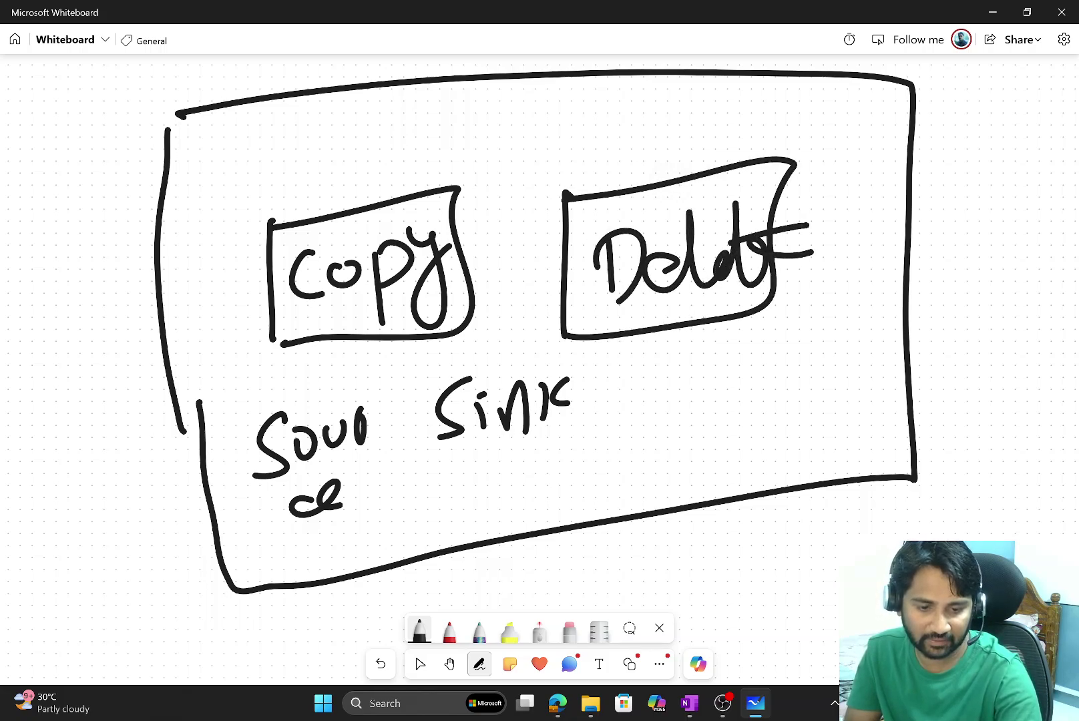
{"action": "left_click_drag", "start_coordinate": [491, 273], "coordinate": [573, 262]}
{"action": "left_click_drag", "start_coordinate": [525, 249], "coordinate": [553, 281]}
{"action": "mouse_move", "coordinate": [674, 318]}
{"action": "left_mouse_down"}
{"action": "mouse_move", "coordinate": [679, 375]}
{"action": "mouse_move", "coordinate": [703, 354]}
{"action": "left_mouse_up"}
{"action": "mouse_move", "coordinate": [650, 408]}
{"action": "left_mouse_down"}
{"action": "mouse_move", "coordinate": [670, 468]}
{"action": "mouse_move", "coordinate": [875, 353]}
{"action": "left_mouse_up"}
{"action": "mouse_move", "coordinate": [868, 357]}
{"action": "left_mouse_down"}
{"action": "mouse_move", "coordinate": [859, 453]}
{"action": "mouse_move", "coordinate": [647, 476]}
{"action": "left_mouse_up"}
{"action": "mouse_move", "coordinate": [720, 407]}
{"action": "left_mouse_down"}
{"action": "mouse_move", "coordinate": [756, 395]}
{"action": "mouse_move", "coordinate": [715, 437]}
{"action": "left_mouse_up"}
{"action": "mouse_move", "coordinate": [781, 408]}
{"action": "left_mouse_down"}
{"action": "mouse_move", "coordinate": [787, 454]}
{"action": "mouse_move", "coordinate": [771, 427]}
{"action": "left_mouse_up"}
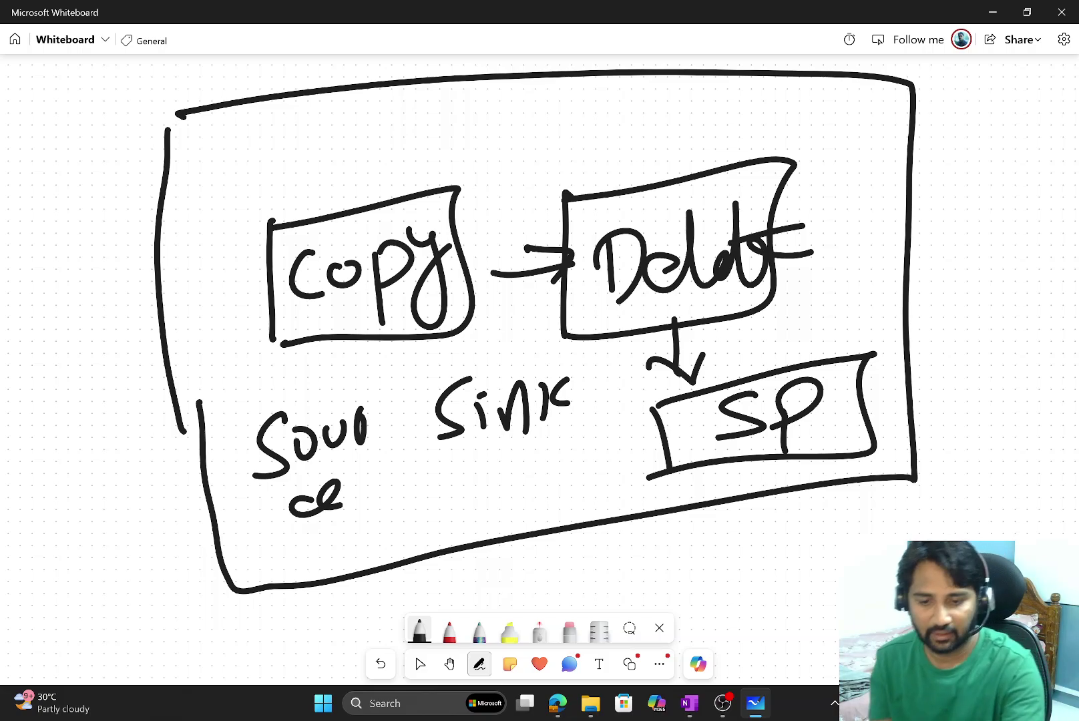
Step: Write 'Task' above the Copy box and return to the pipeline2 editor
{"action": "mouse_move", "coordinate": [317, 162]}
{"action": "left_mouse_down"}
{"action": "mouse_move", "coordinate": [319, 206]}
{"action": "mouse_move", "coordinate": [330, 152]}
{"action": "left_mouse_up"}
{"action": "mouse_move", "coordinate": [369, 168]}
{"action": "left_mouse_down"}
{"action": "mouse_move", "coordinate": [357, 183]}
{"action": "mouse_move", "coordinate": [398, 187]}
{"action": "left_mouse_up"}
{"action": "left_click_drag", "start_coordinate": [409, 148], "coordinate": [394, 194]}
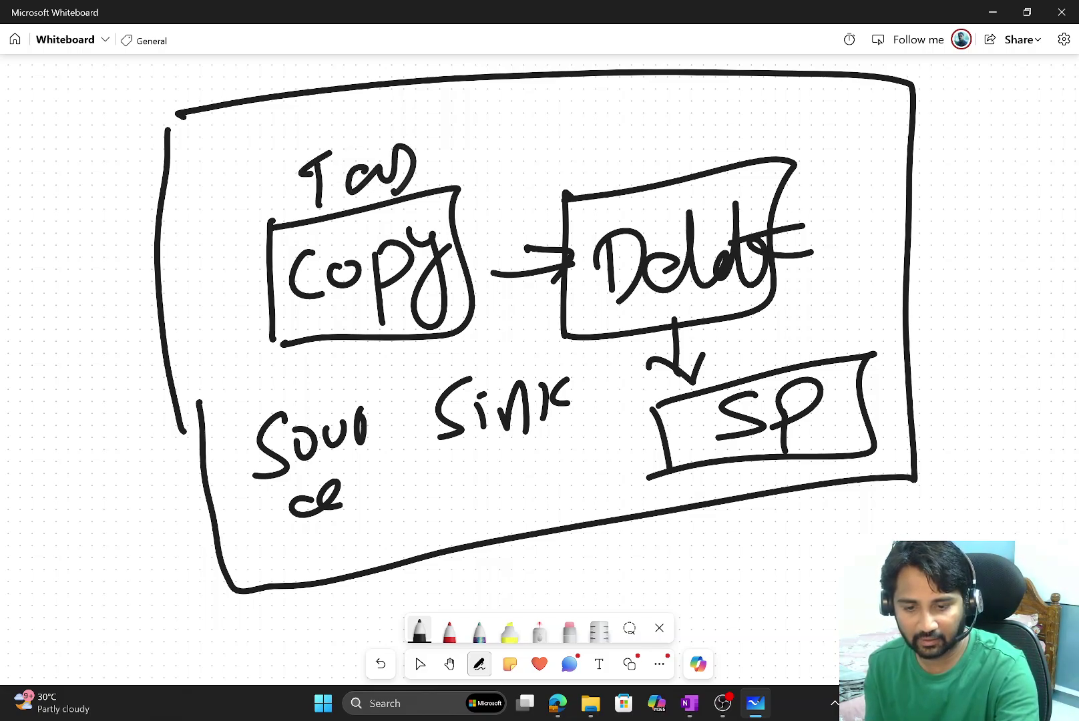
{"action": "mouse_move", "coordinate": [418, 121]}
{"action": "left_mouse_down"}
{"action": "mouse_move", "coordinate": [411, 194]}
{"action": "mouse_move", "coordinate": [457, 167]}
{"action": "left_mouse_up"}
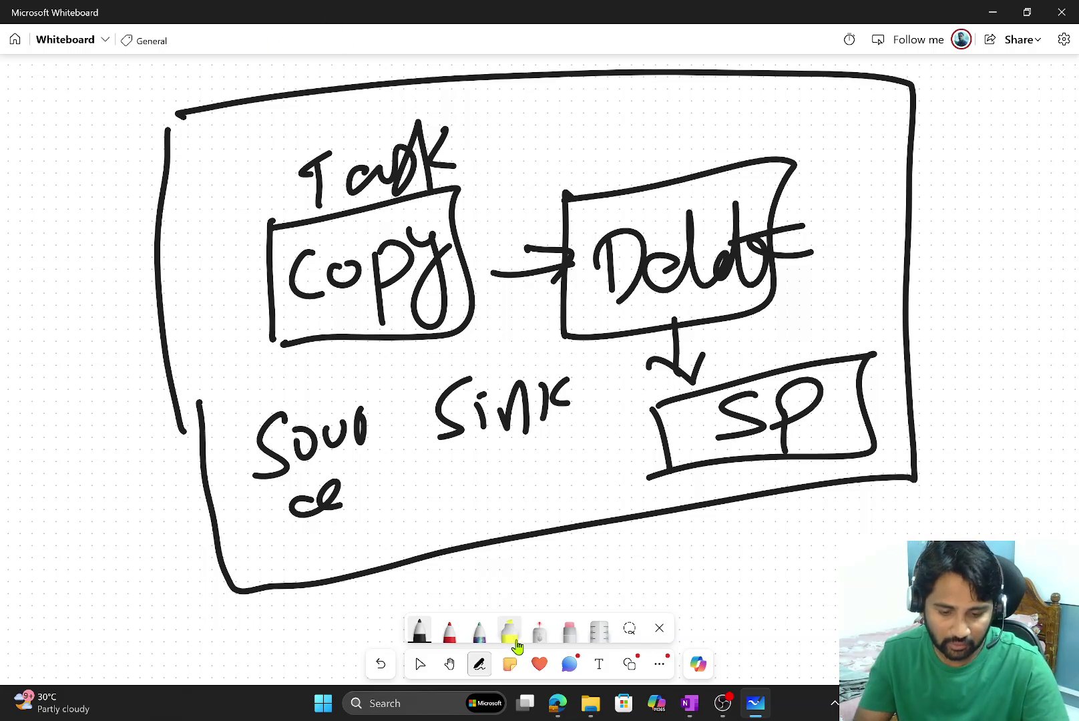
{"action": "left_click", "coordinate": [559, 709]}
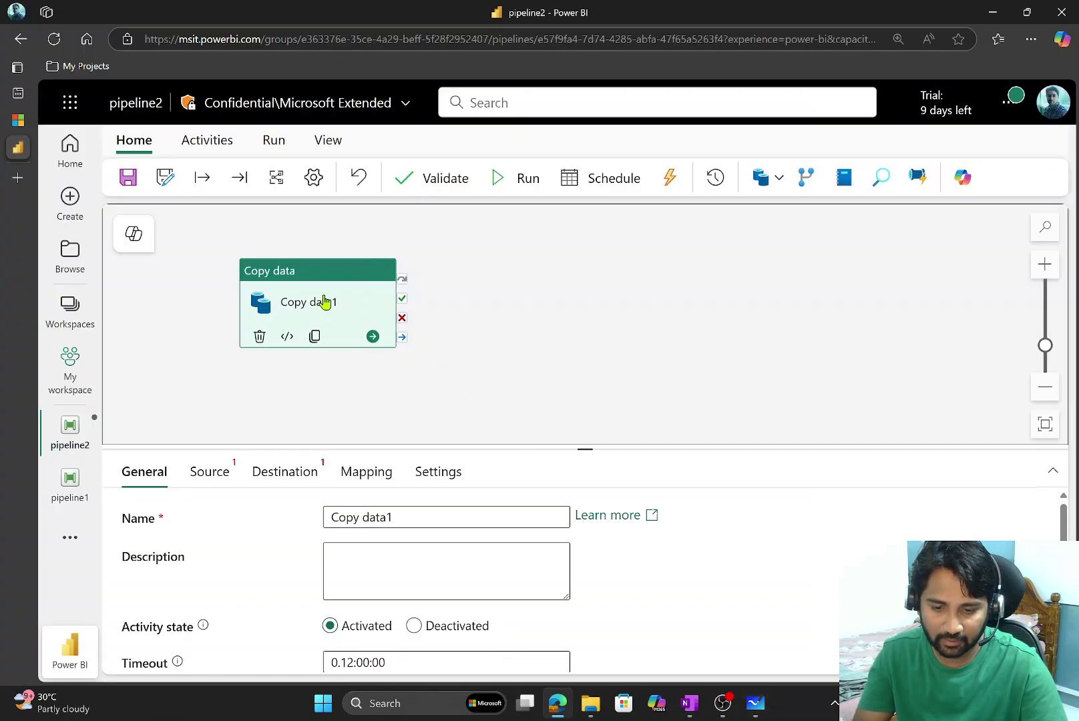
Step: Shift Copy data1 left and add a Delete data activity from the full activity list
{"action": "left_click_drag", "start_coordinate": [325, 301], "coordinate": [292, 298]}
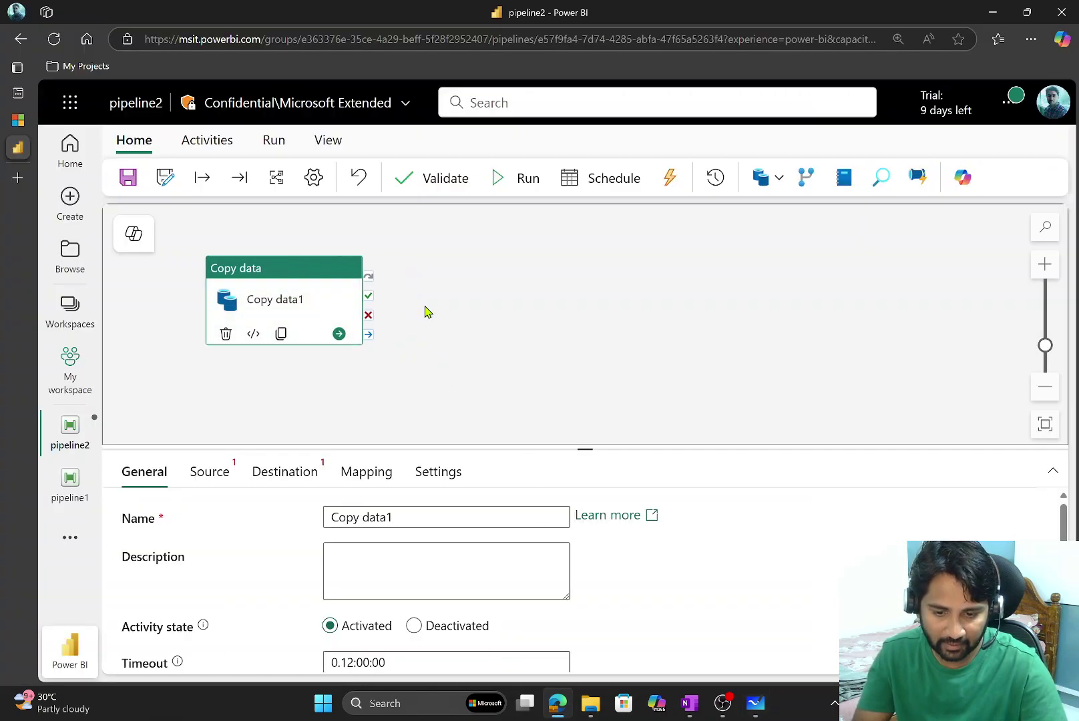
{"action": "left_click", "coordinate": [429, 302]}
{"action": "left_click", "coordinate": [325, 307]}
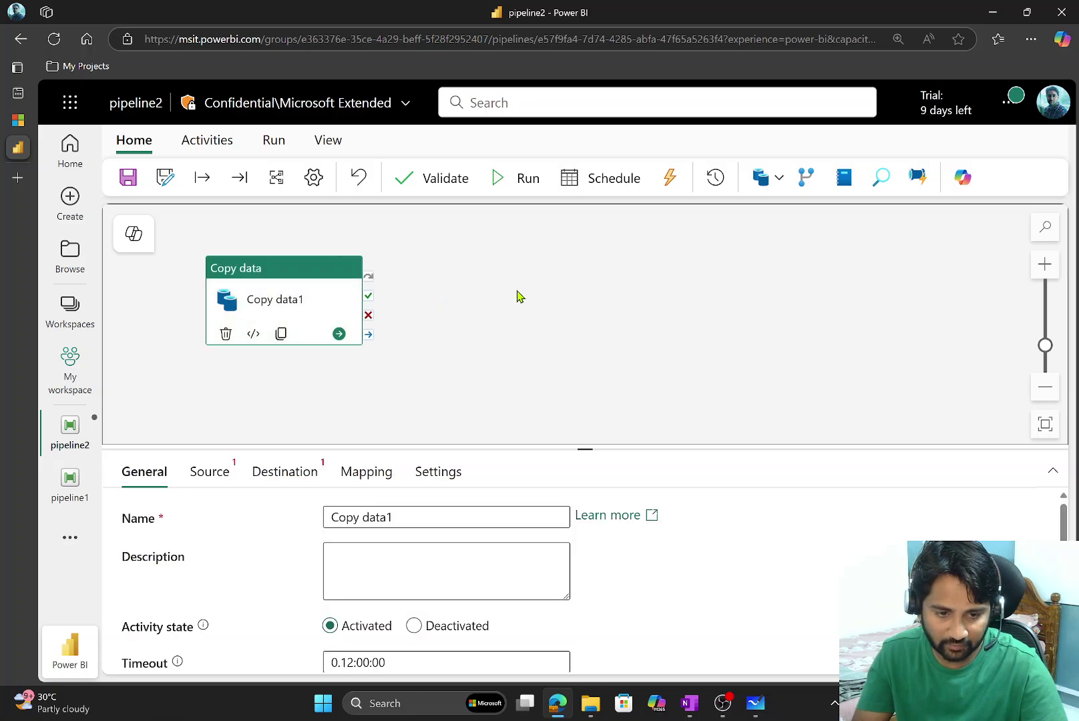
{"action": "left_click", "coordinate": [202, 141]}
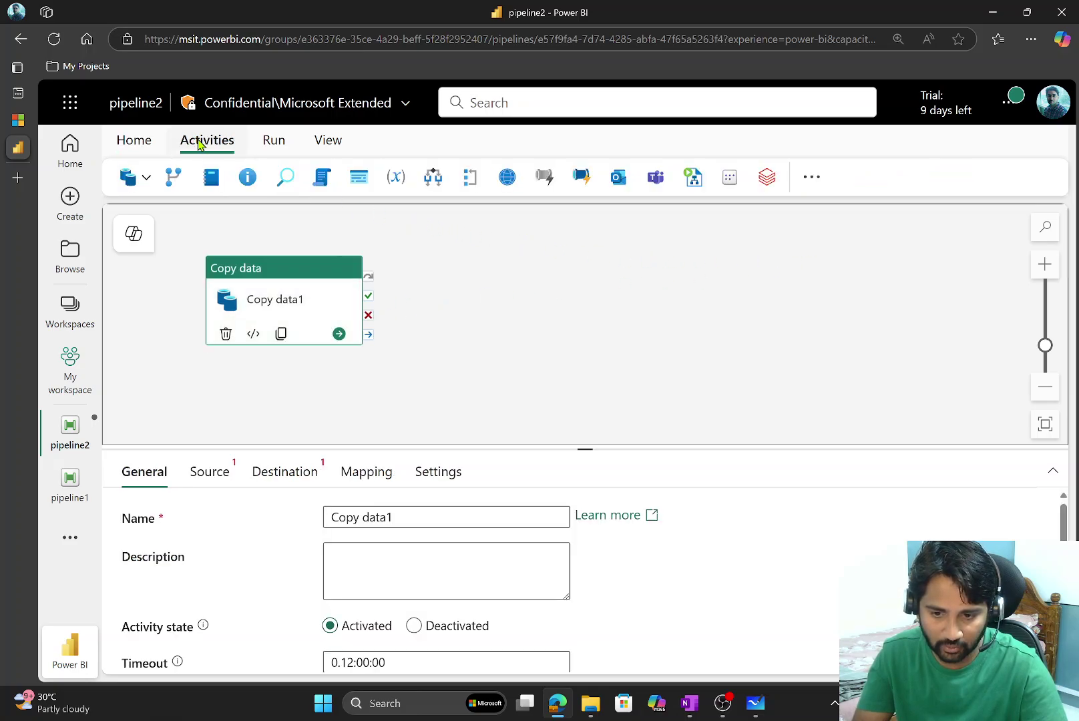
{"action": "left_click", "coordinate": [812, 179]}
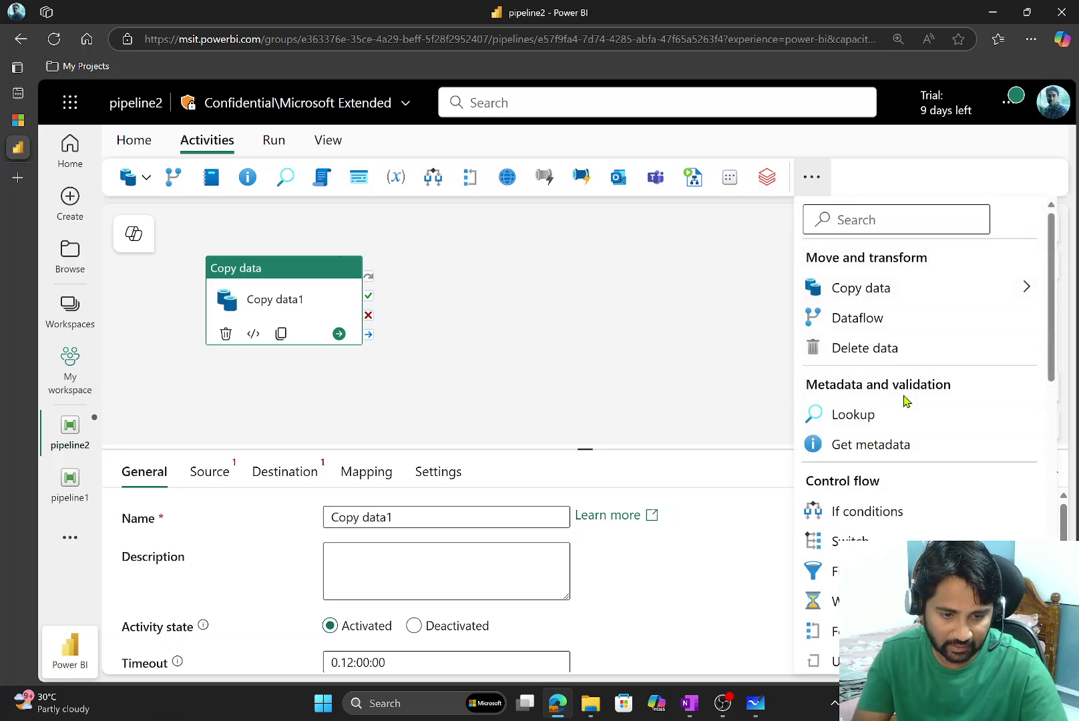
{"action": "left_click", "coordinate": [868, 349]}
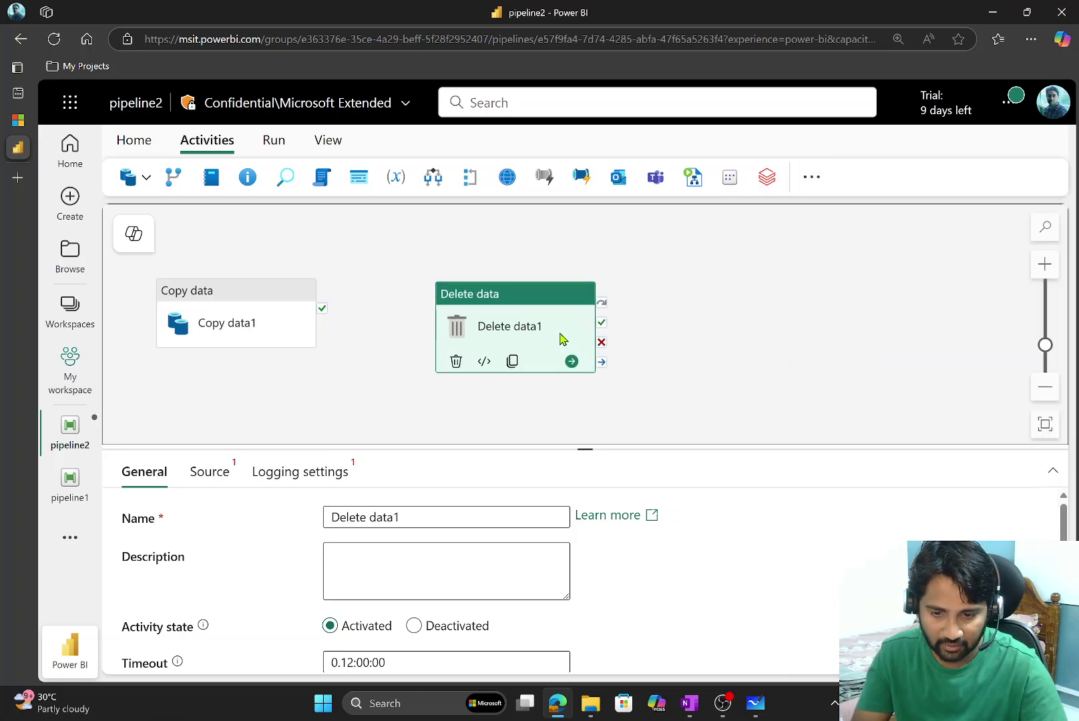
Step: Link Copy data1's success output to Delete data1
{"action": "left_click", "coordinate": [261, 306]}
{"action": "left_click", "coordinate": [557, 332]}
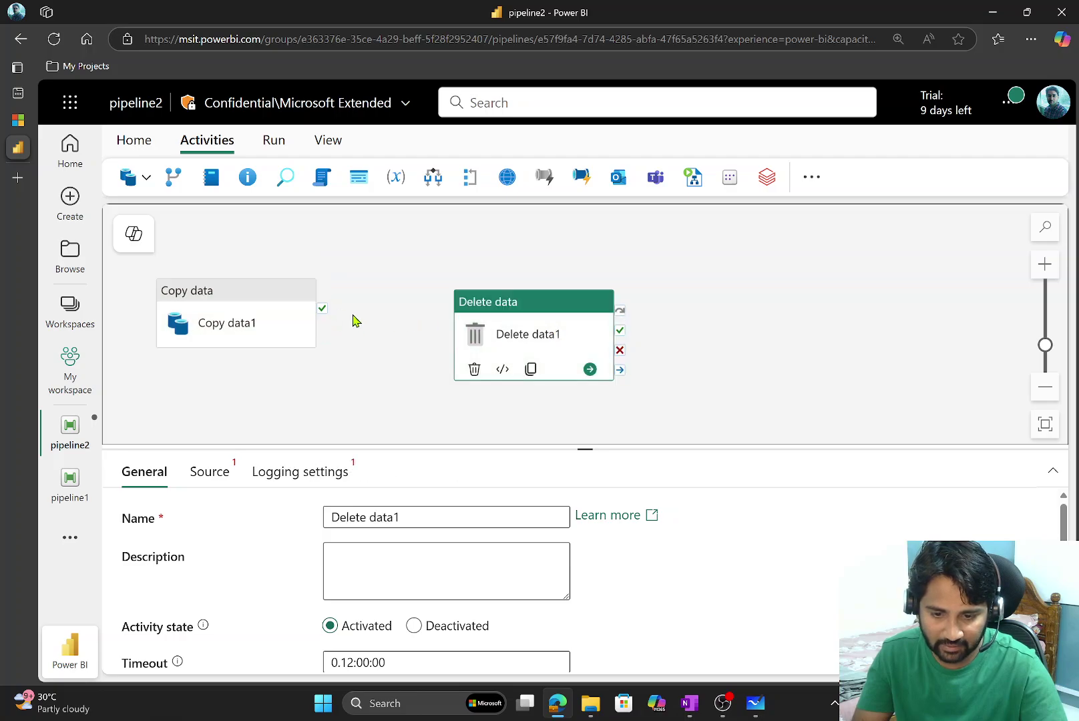
{"action": "left_click_drag", "start_coordinate": [323, 311], "coordinate": [460, 379]}
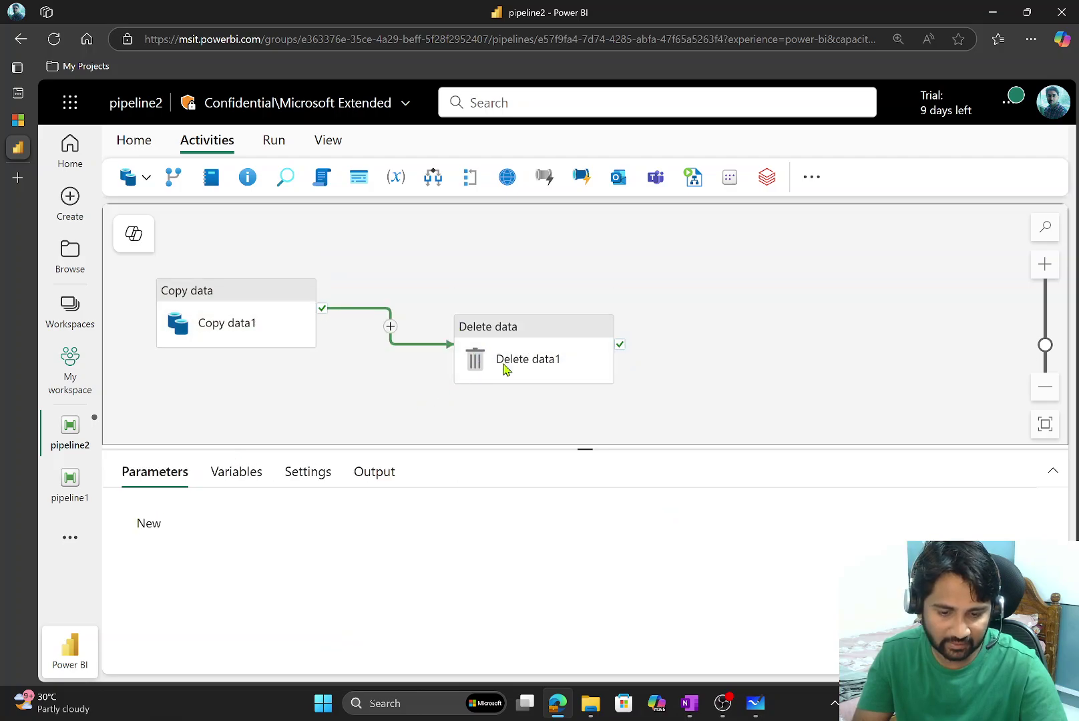
{"action": "left_click", "coordinate": [536, 334]}
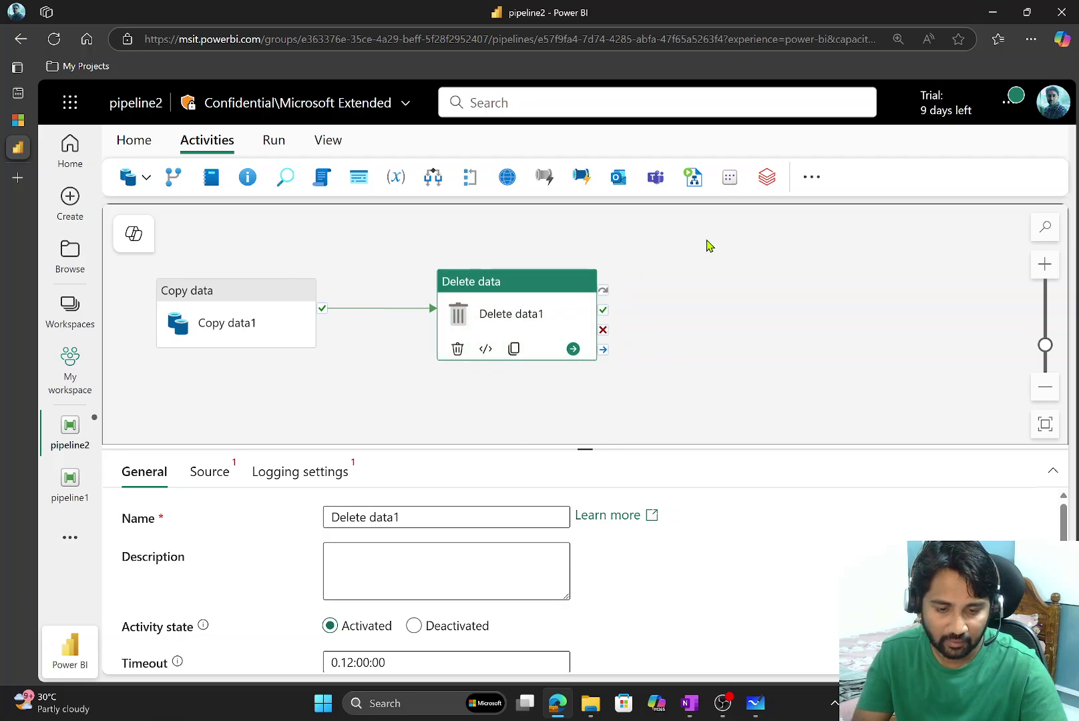
{"action": "left_click", "coordinate": [813, 190]}
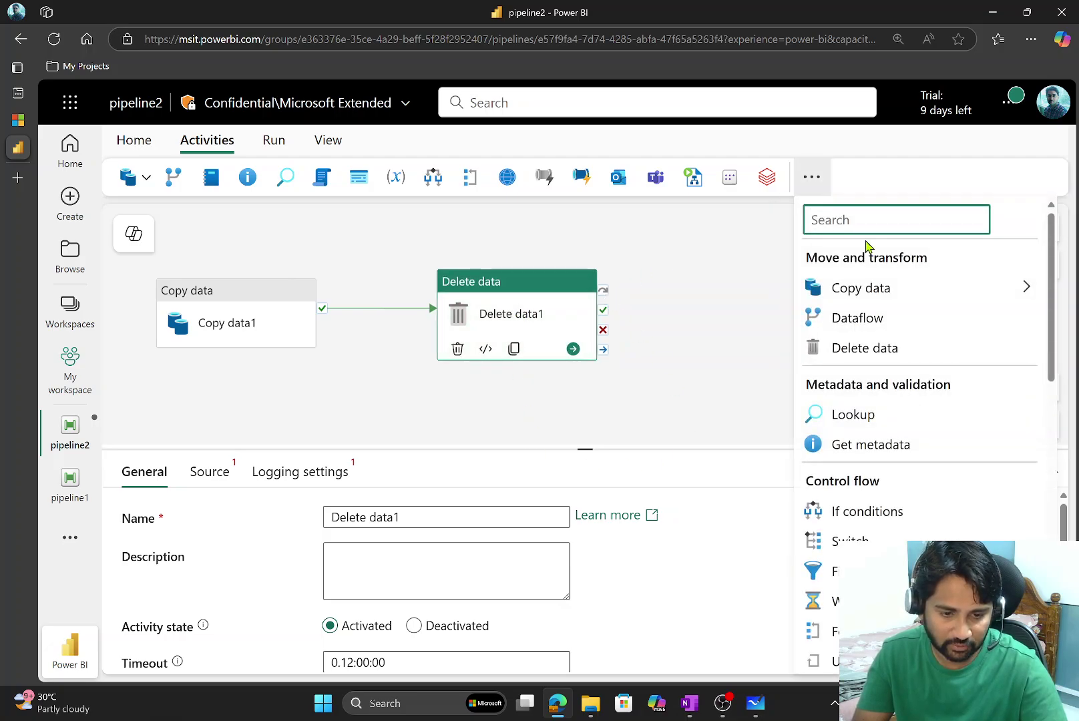
Step: Add Stored procedure1 by searching 'st', link it after Delete data1's success, then switch to OneNote
{"action": "scroll", "coordinate": [913, 520], "scroll_direction": "down", "scroll_amount": 5}
{"action": "scroll", "coordinate": [858, 343], "scroll_direction": "up", "scroll_amount": 5}
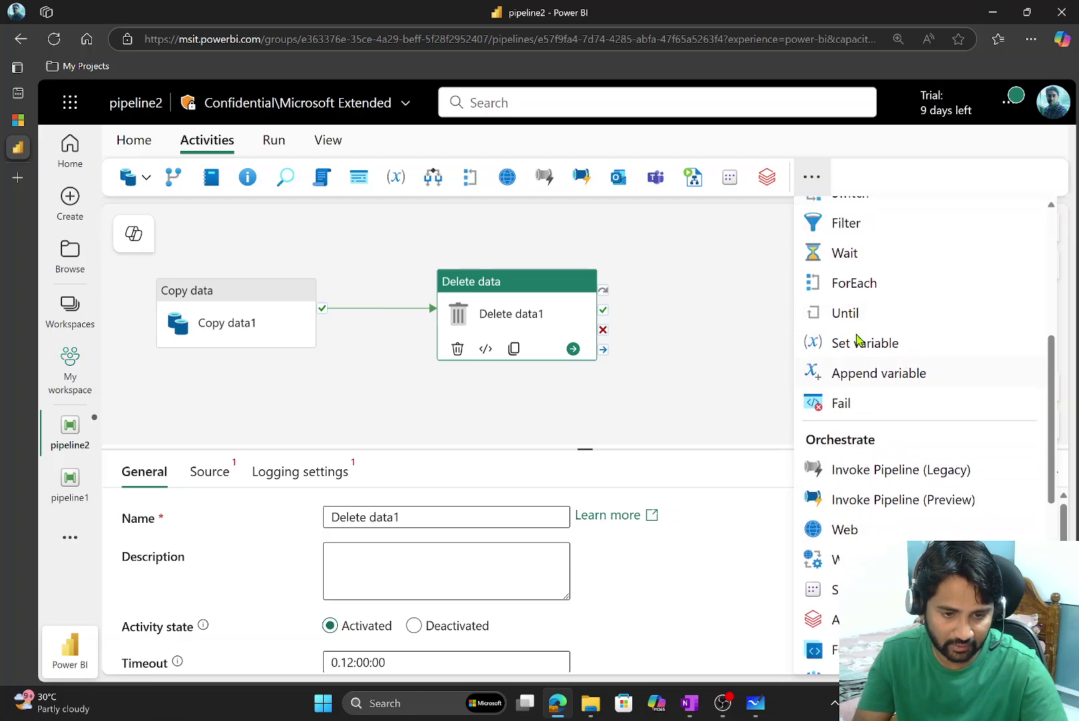
{"action": "left_click", "coordinate": [848, 217]}
{"action": "type", "text": "st"}
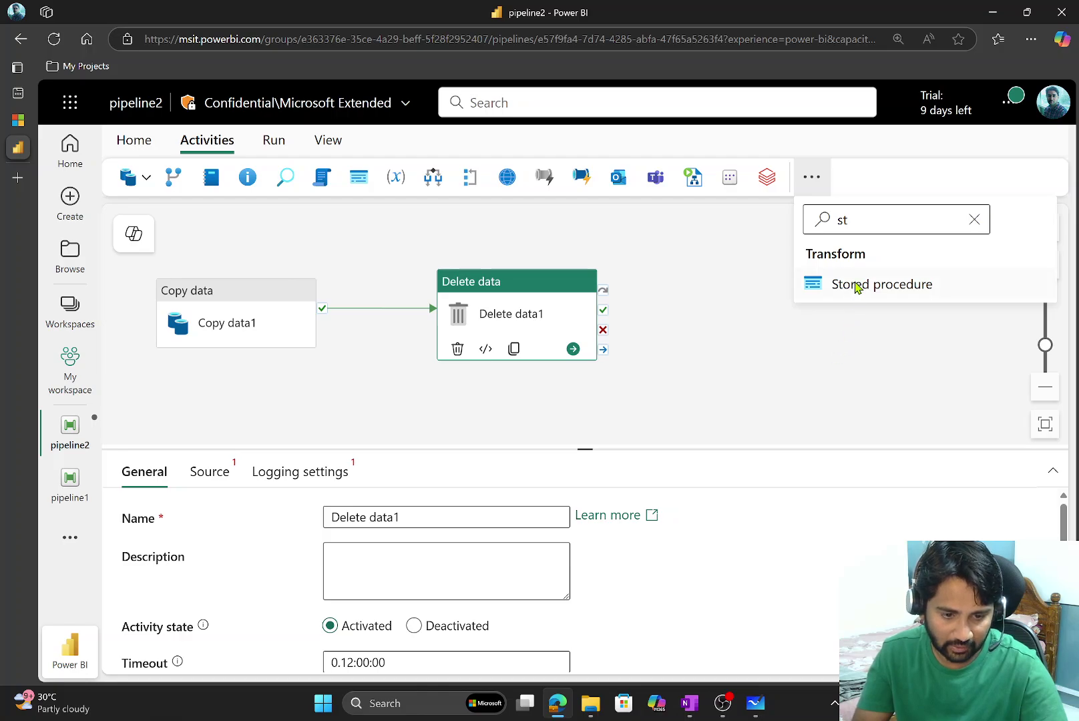
{"action": "left_click", "coordinate": [859, 290]}
{"action": "left_click_drag", "start_coordinate": [619, 312], "coordinate": [644, 309]}
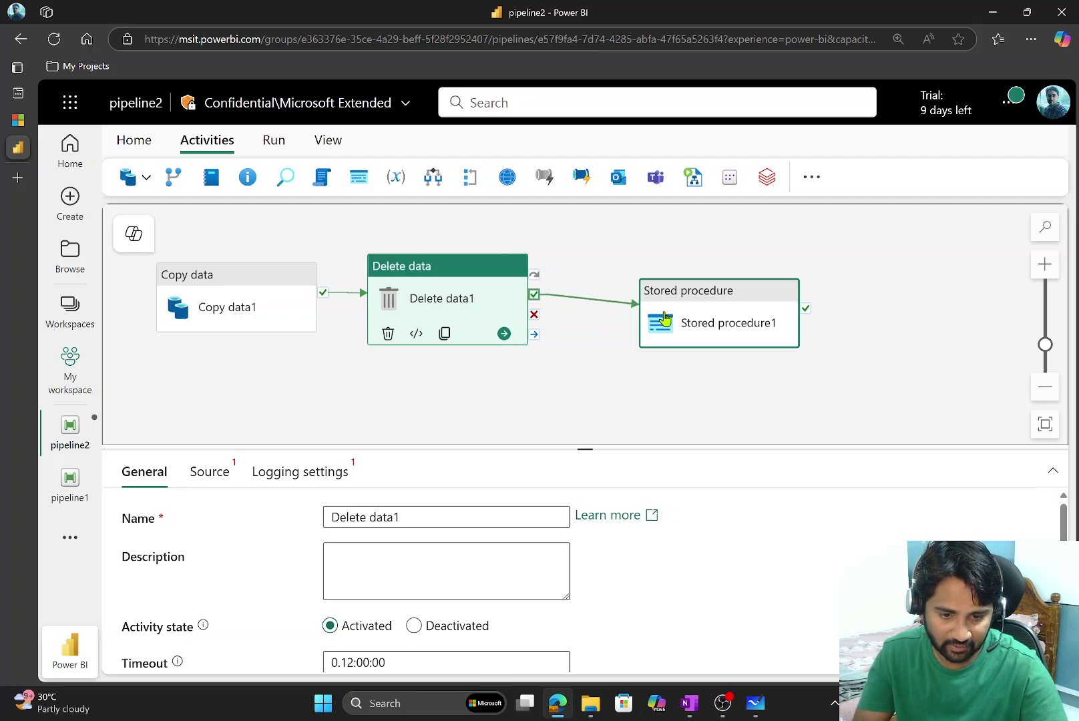
{"action": "left_click", "coordinate": [551, 360]}
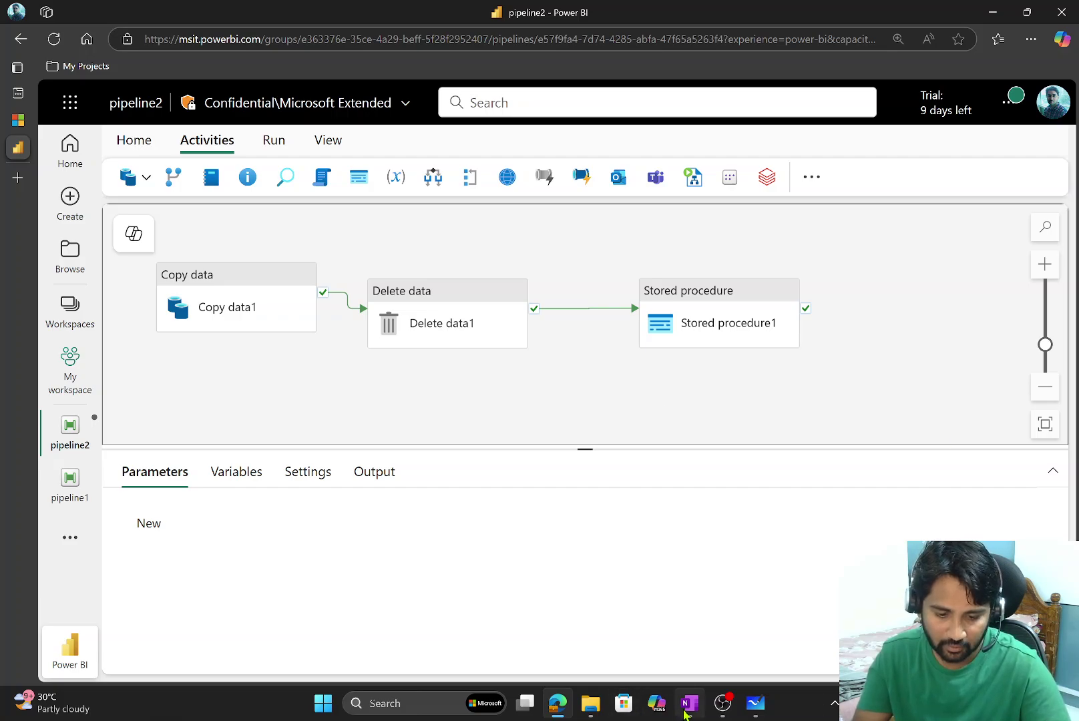
{"action": "left_click", "coordinate": [688, 703]}
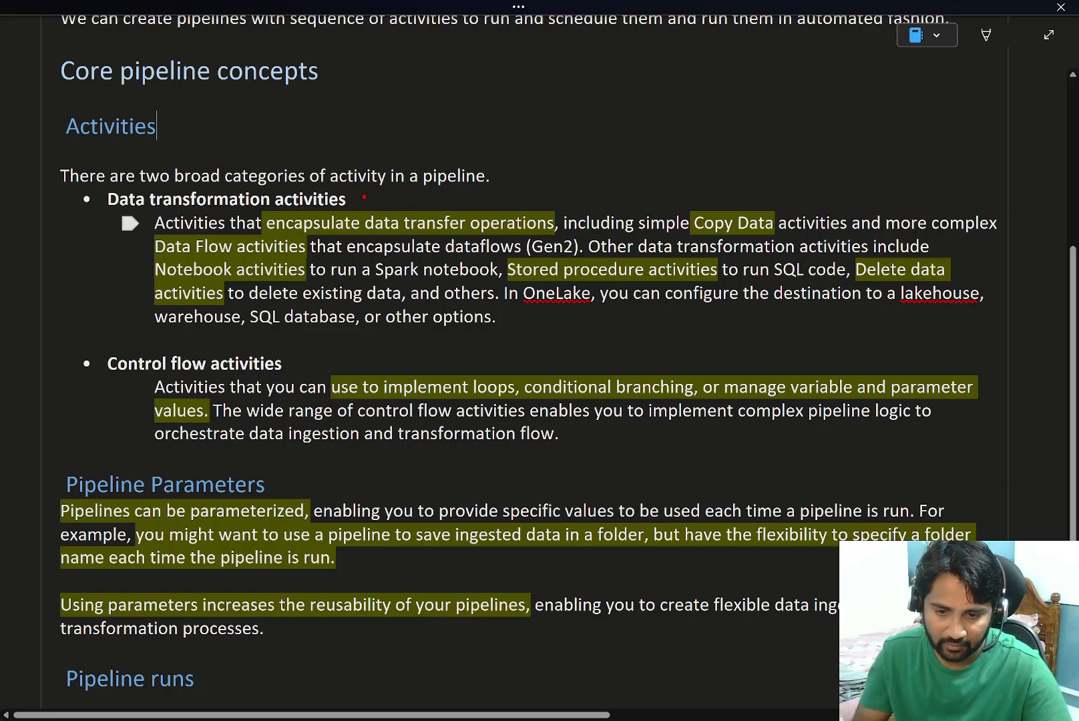
Step: Arrow both activity headings plus loops, branching, variable, parameter in red; underline 'data transfer operations'
{"action": "left_click_drag", "start_coordinate": [364, 198], "coordinate": [473, 163]}
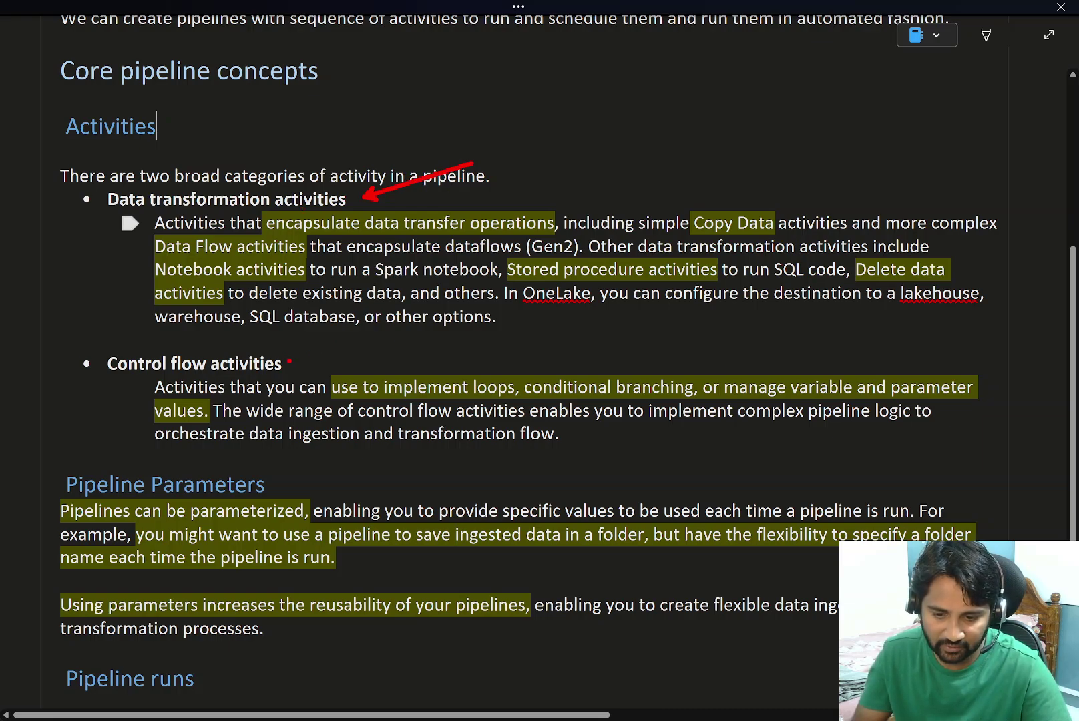
{"action": "left_click_drag", "start_coordinate": [290, 362], "coordinate": [338, 335]}
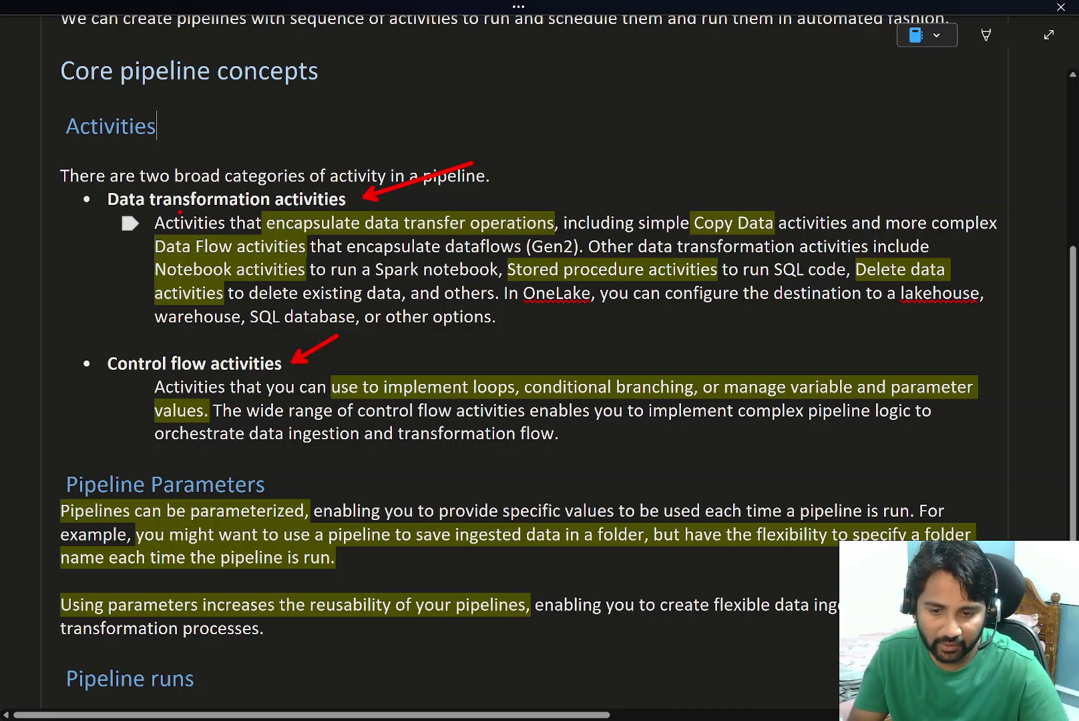
{"action": "left_click_drag", "start_coordinate": [365, 236], "coordinate": [488, 236]}
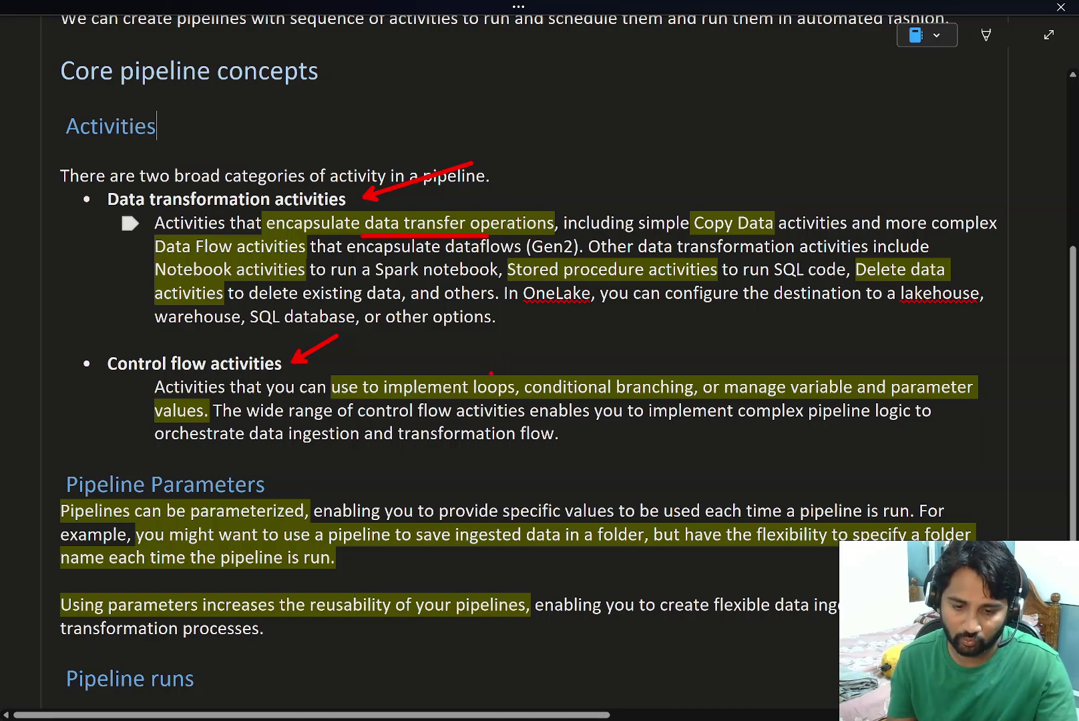
{"action": "left_click_drag", "start_coordinate": [491, 372], "coordinate": [528, 318]}
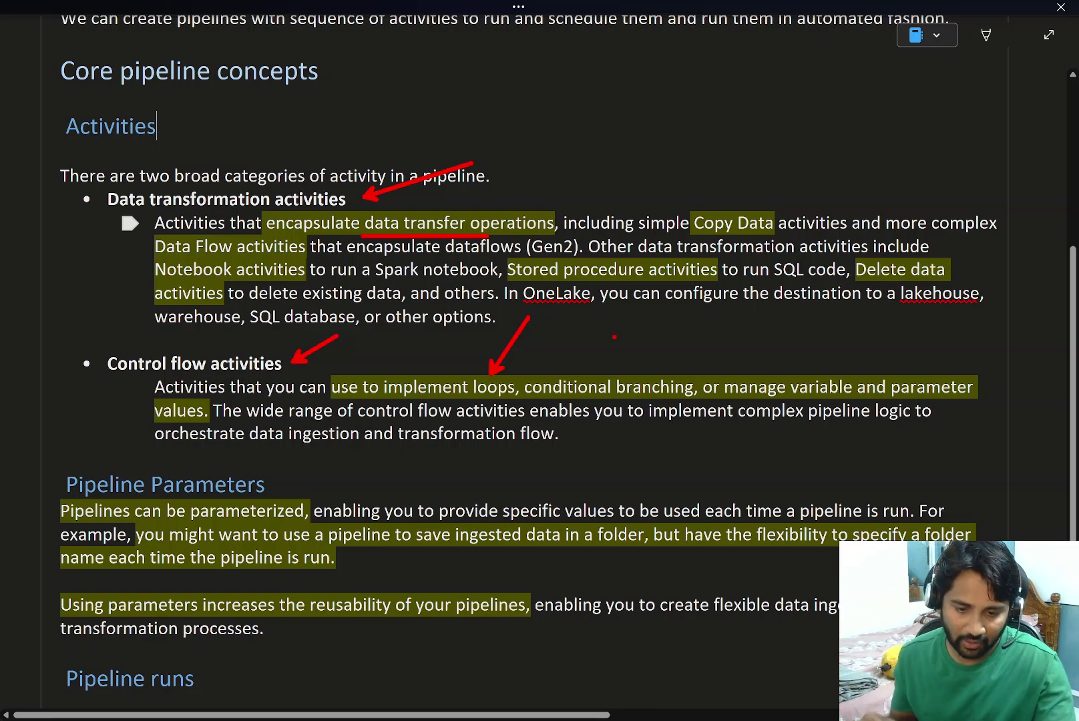
{"action": "left_click_drag", "start_coordinate": [586, 376], "coordinate": [609, 325]}
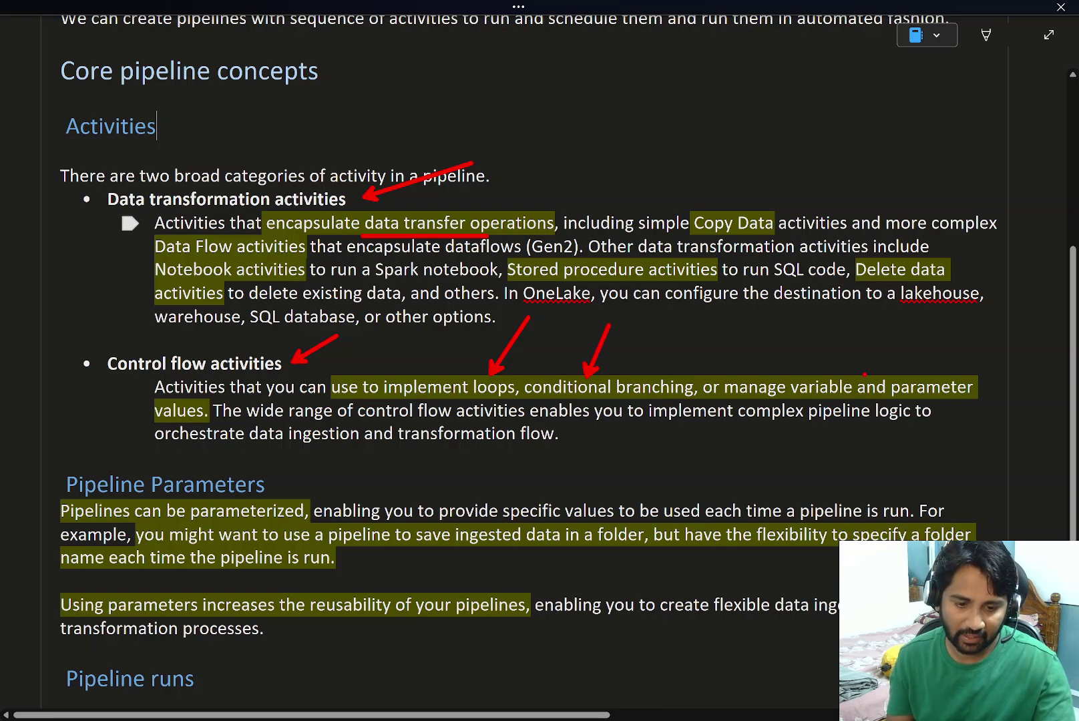
{"action": "left_click_drag", "start_coordinate": [800, 374], "coordinate": [815, 332]}
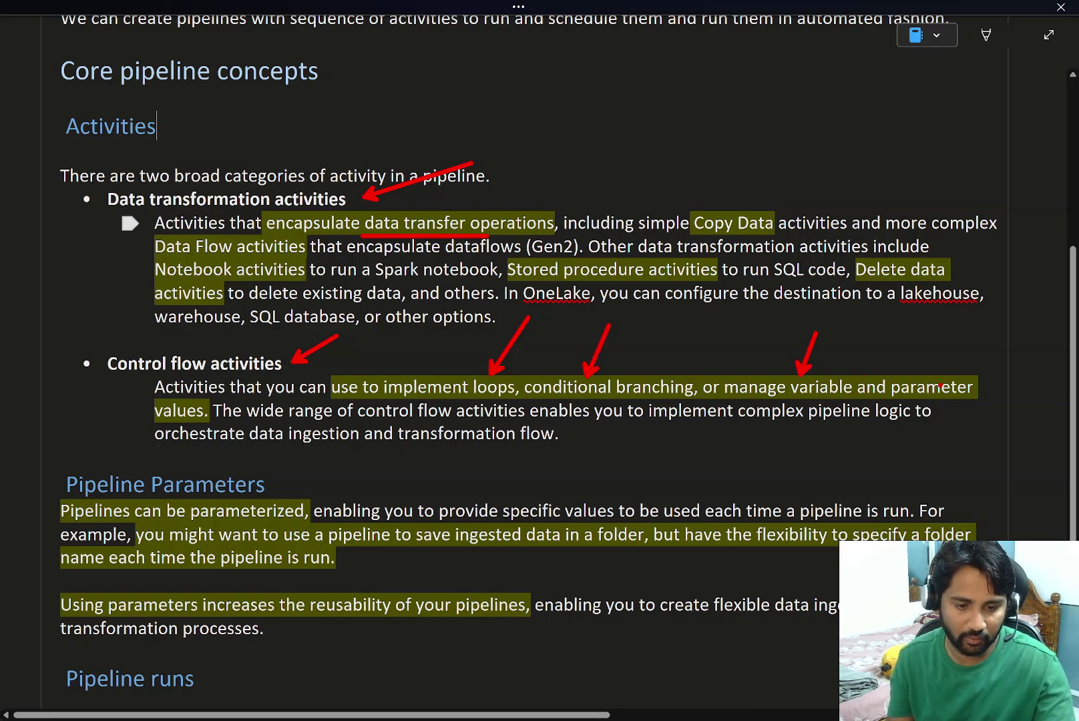
{"action": "left_click_drag", "start_coordinate": [949, 370], "coordinate": [958, 338]}
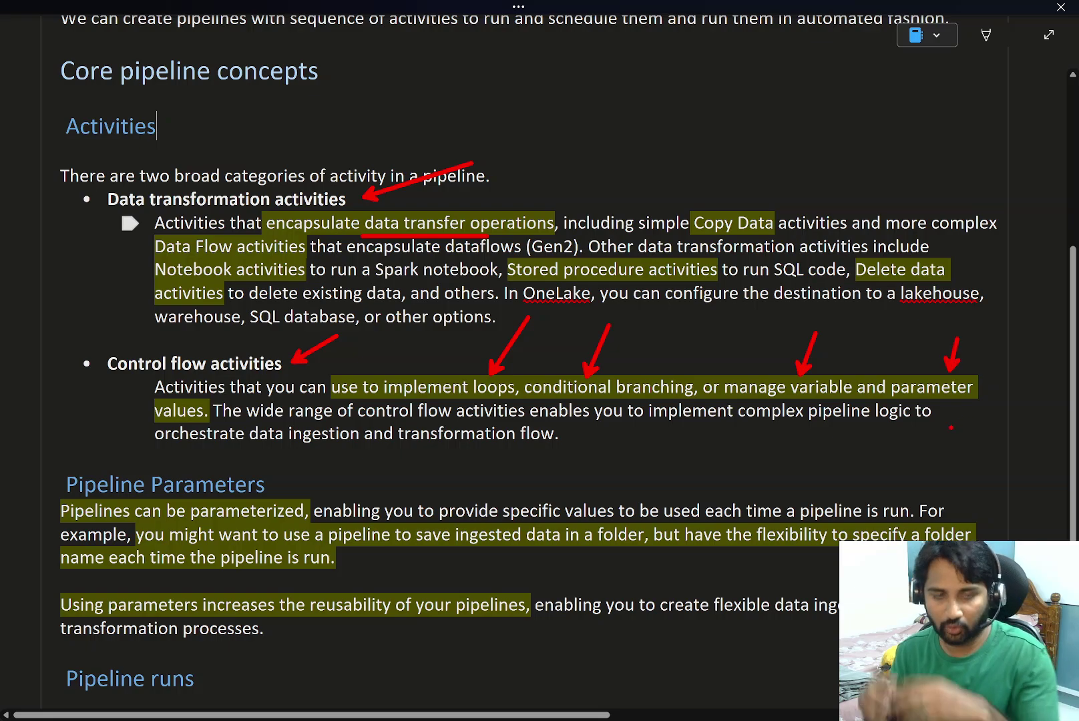